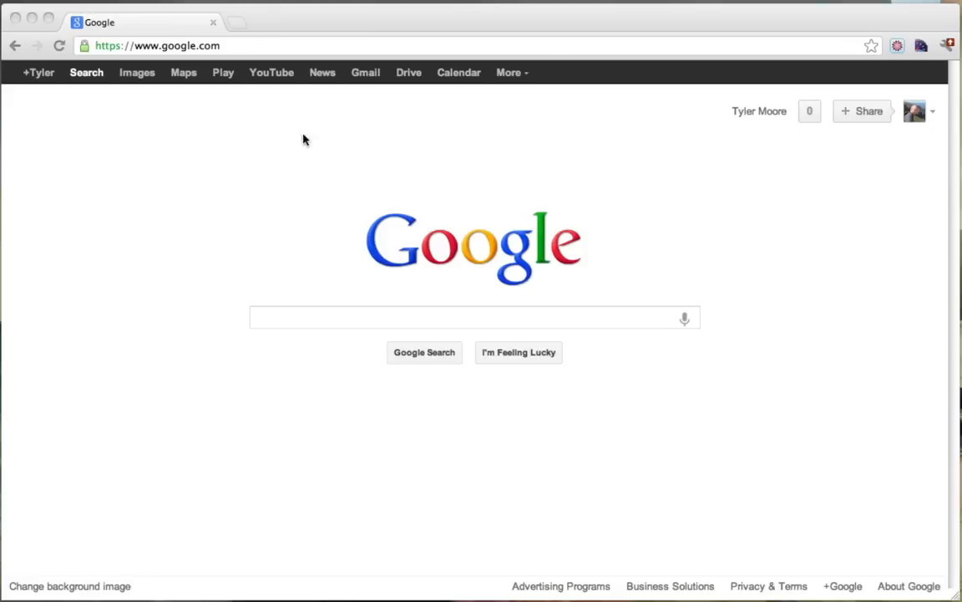
pyautogui.click(250, 50)
pyautogui.write('ww')
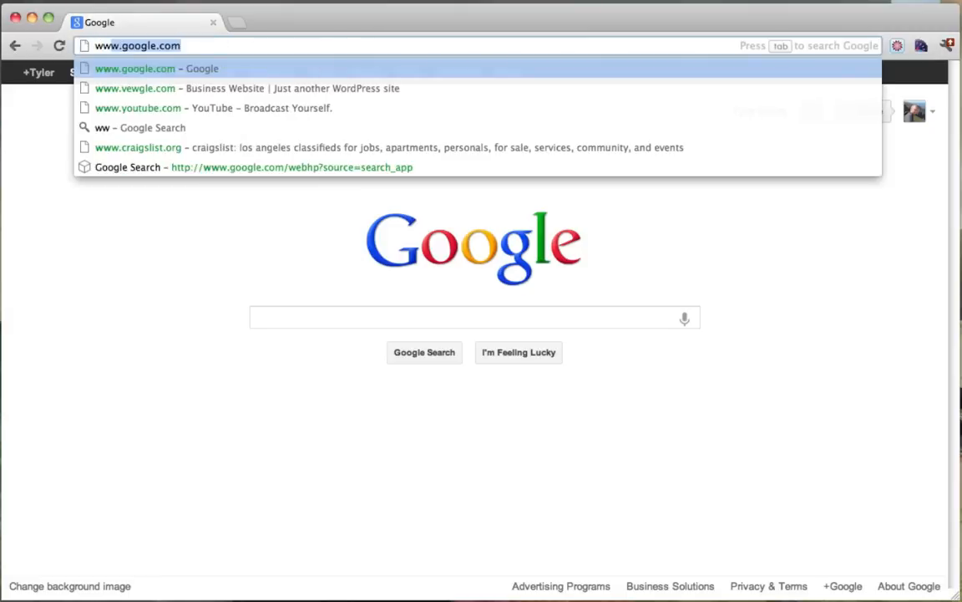
pyautogui.write('w.pi')
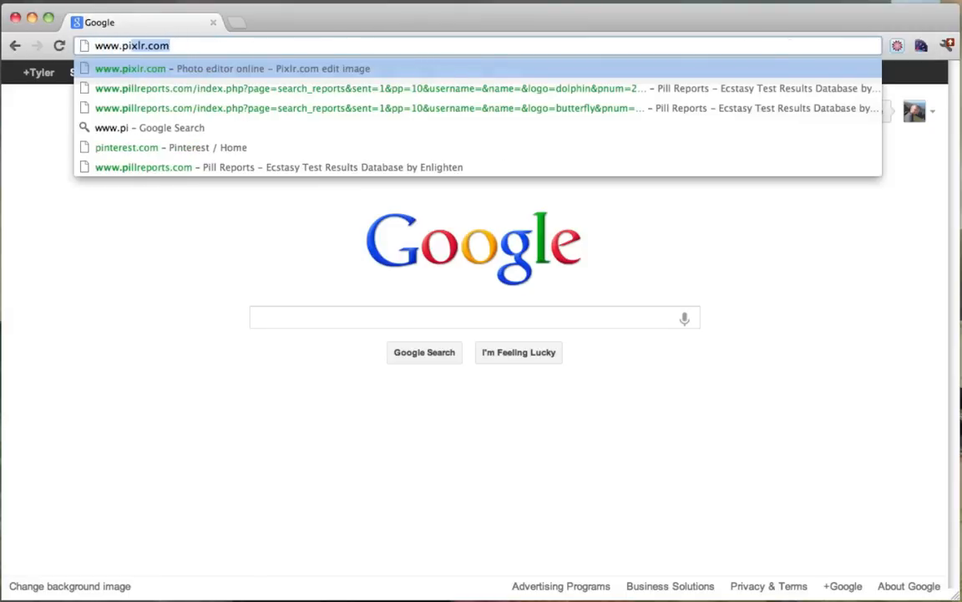
pyautogui.write('xlr.c')
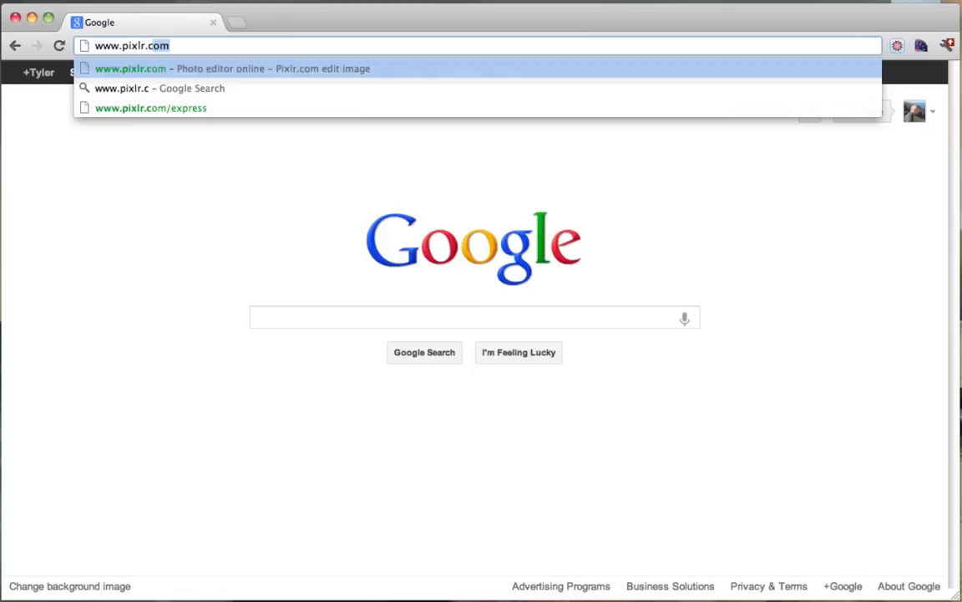
pyautogui.write('om')
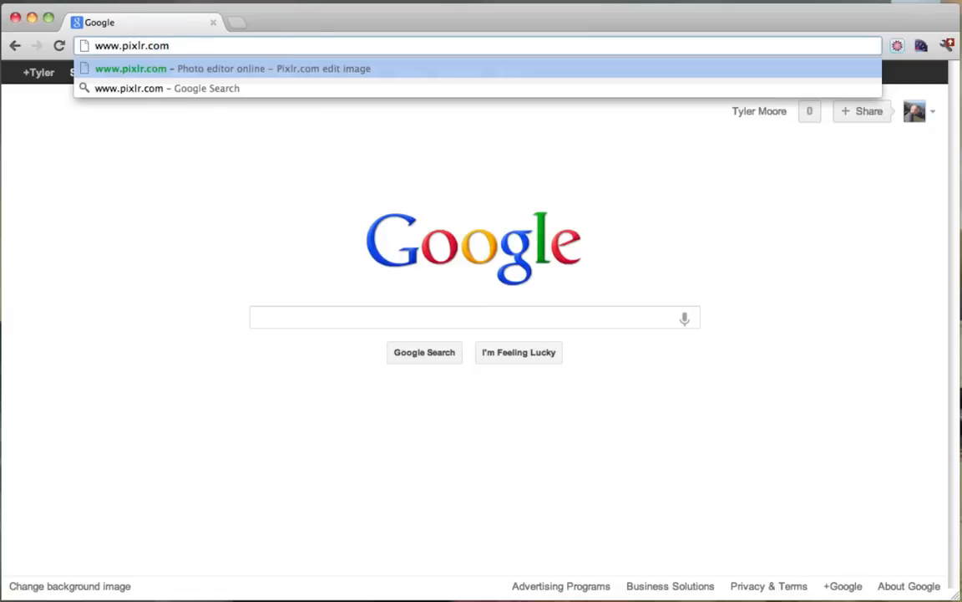
pyautogui.press('Return')
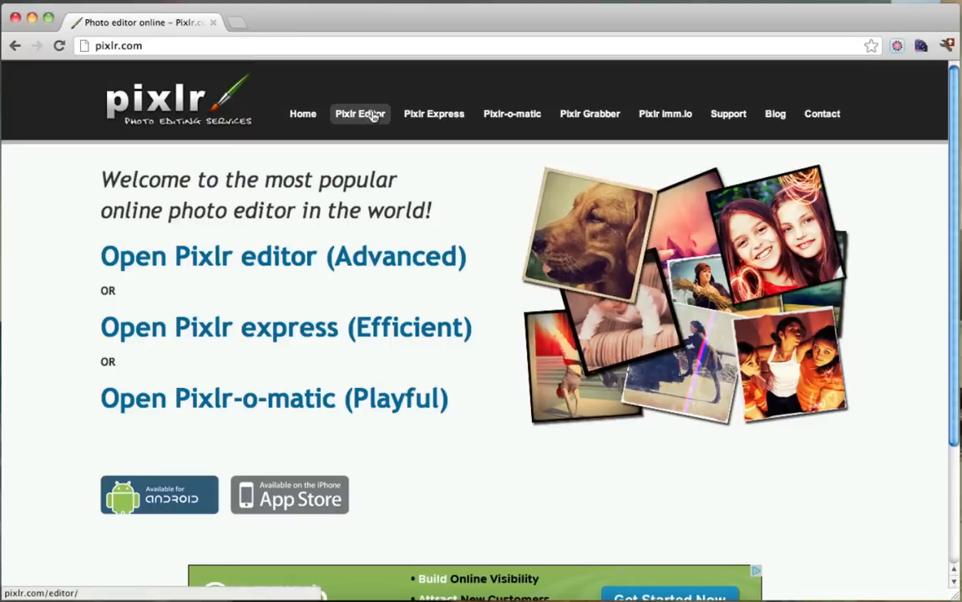
pyautogui.tripleClick(155, 267)
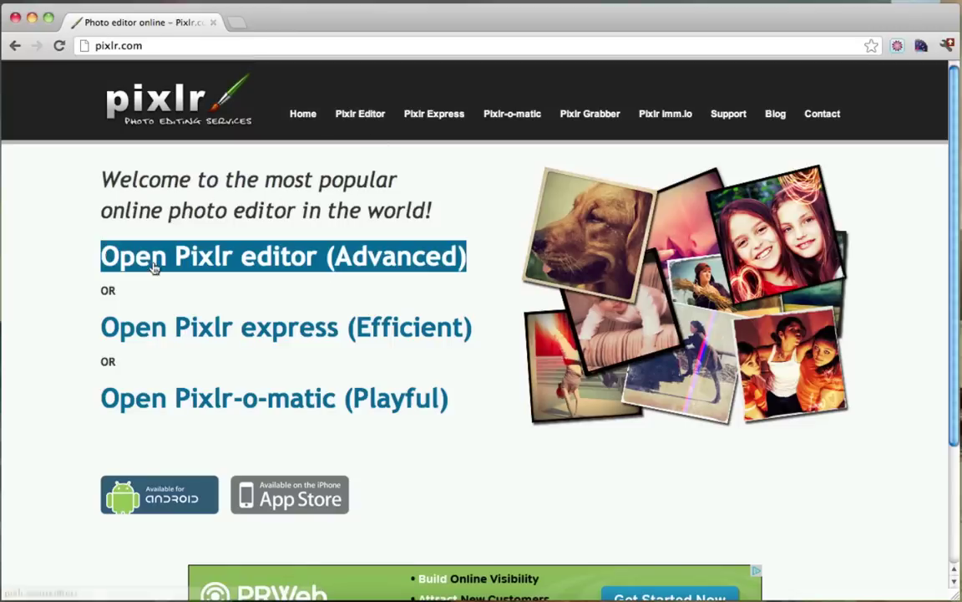
pyautogui.click(310, 267)
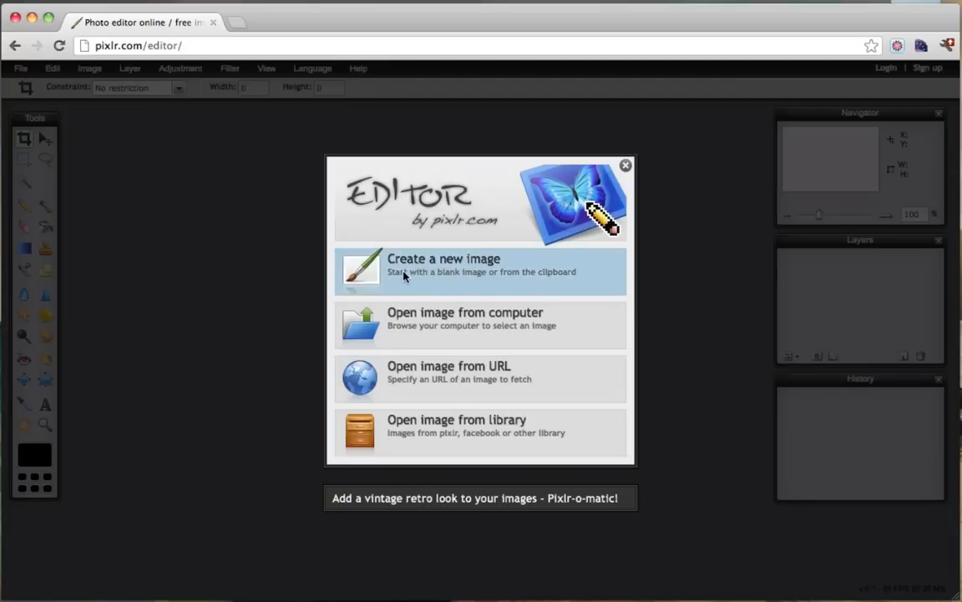
# Step: Create a new 800×600 image named Logo with a transparent background
pyautogui.click(436, 278)
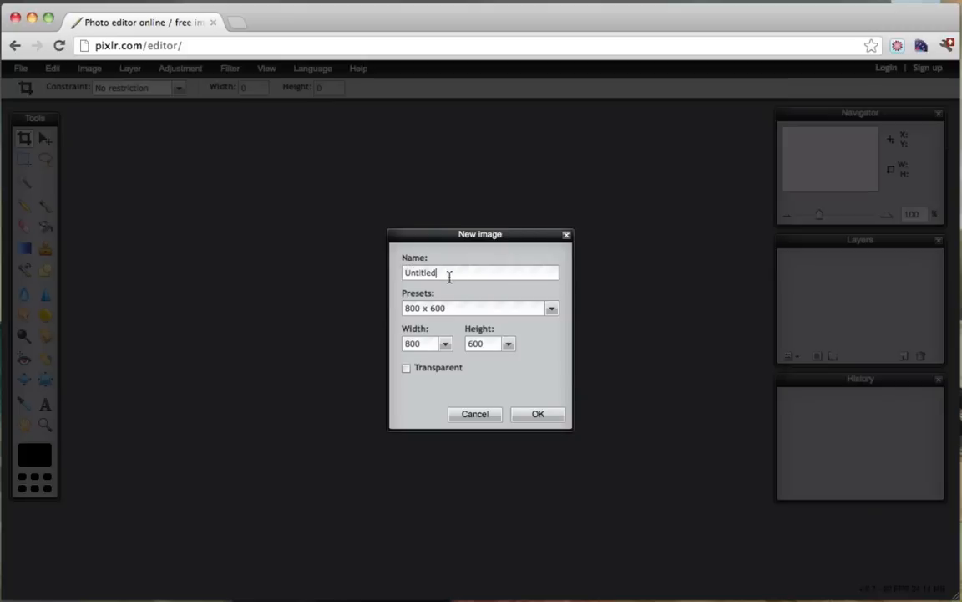
pyautogui.moveTo(449, 277); pyautogui.dragTo(354, 277)
pyautogui.write('Lo')
pyautogui.click(406, 369)
pyautogui.click(539, 414)
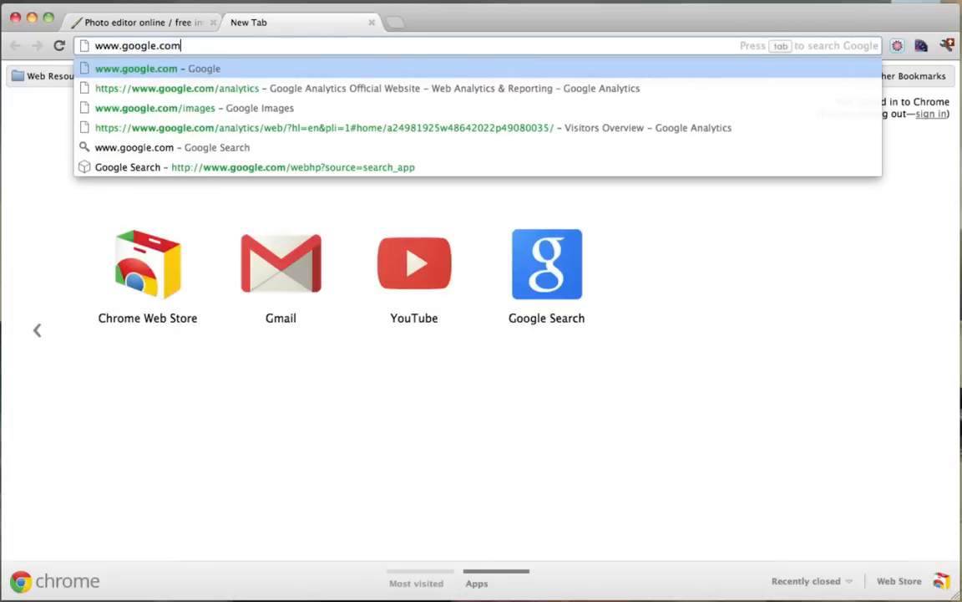
pyautogui.write('/image')
# Step: Load Google Images and enter the query 'icon png' in the search box
pyautogui.press('Return')
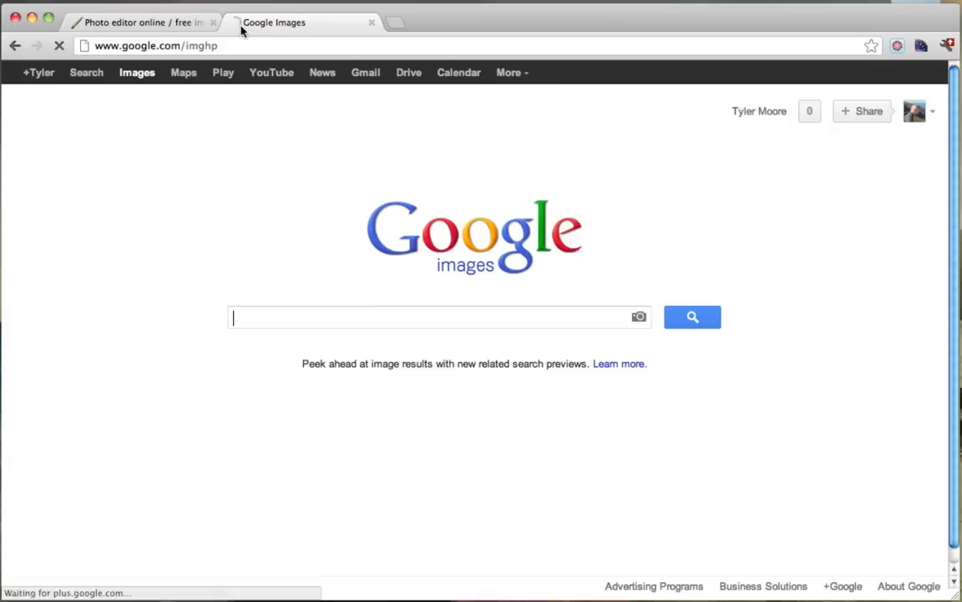
pyautogui.click(177, 28)
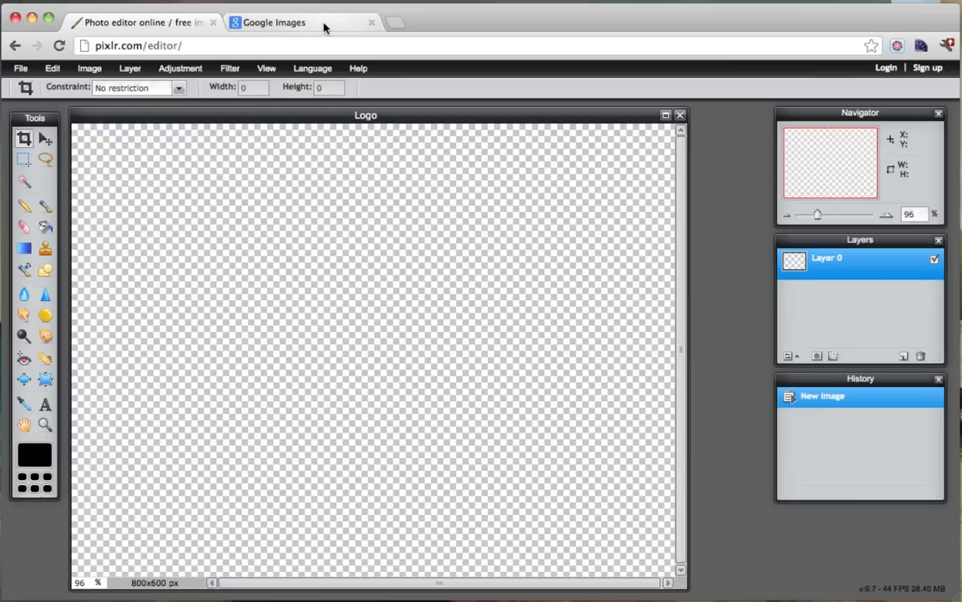
pyautogui.click(293, 23)
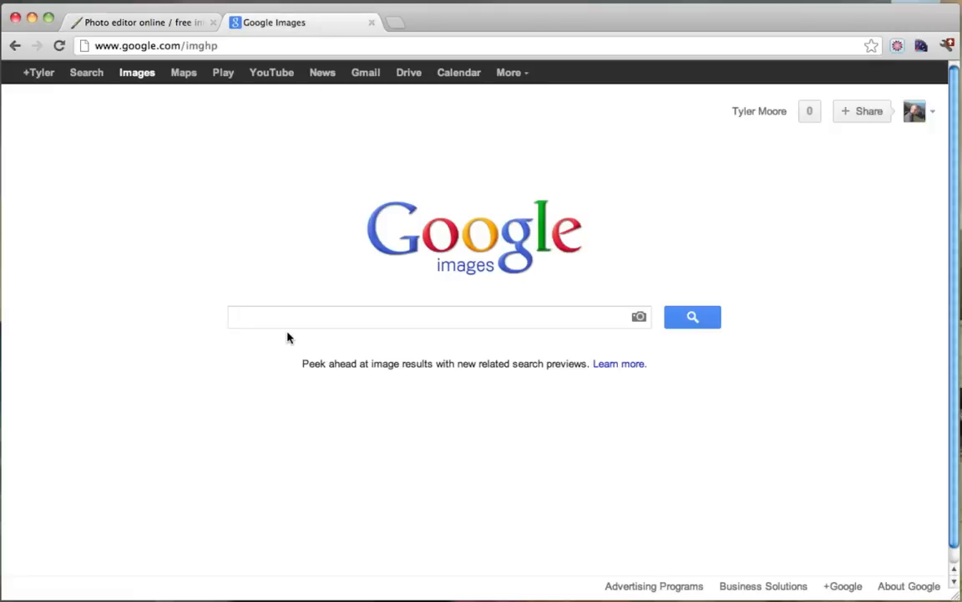
pyautogui.write('icon pn')
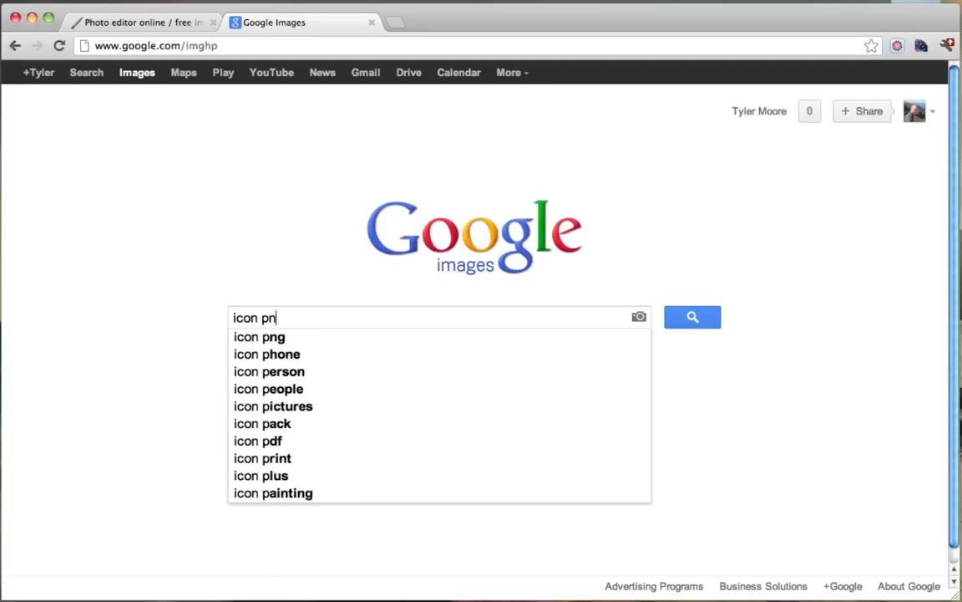
pyautogui.write('g')
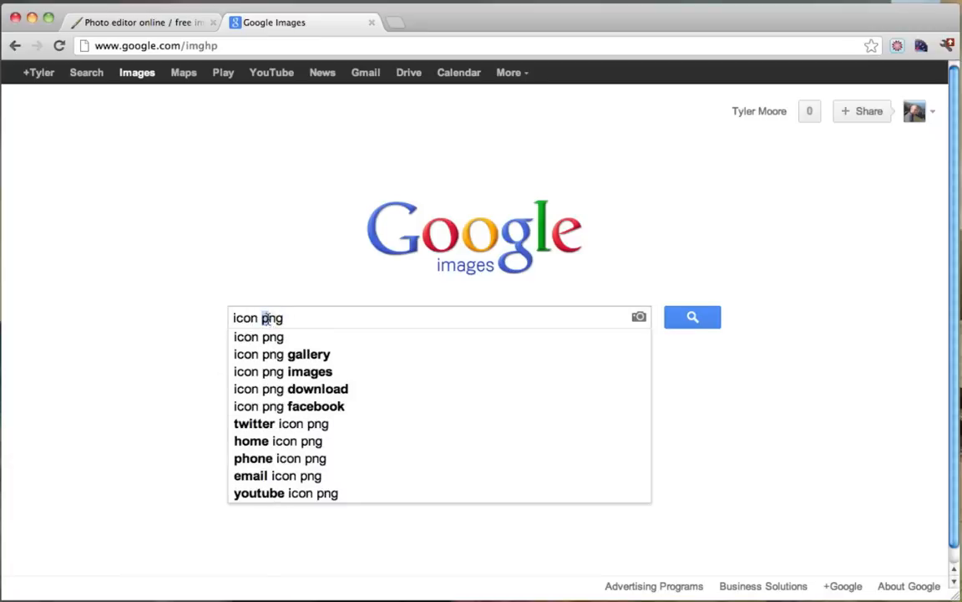
pyautogui.moveTo(263, 319); pyautogui.dragTo(286, 318)
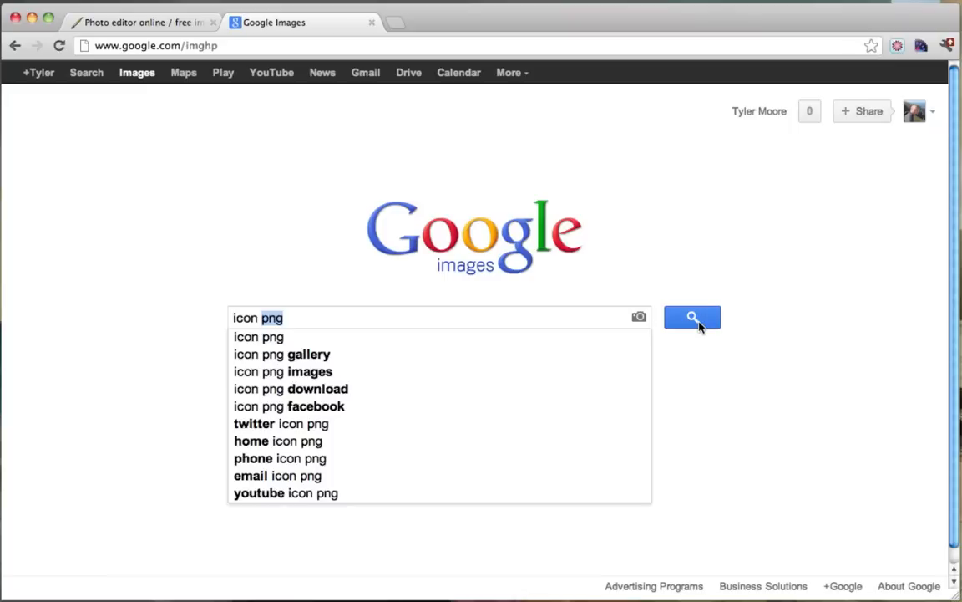
pyautogui.click(369, 320)
# Step: Run the 'icon png' search and open the blue circular mac-icon.png result
pyautogui.click(697, 324)
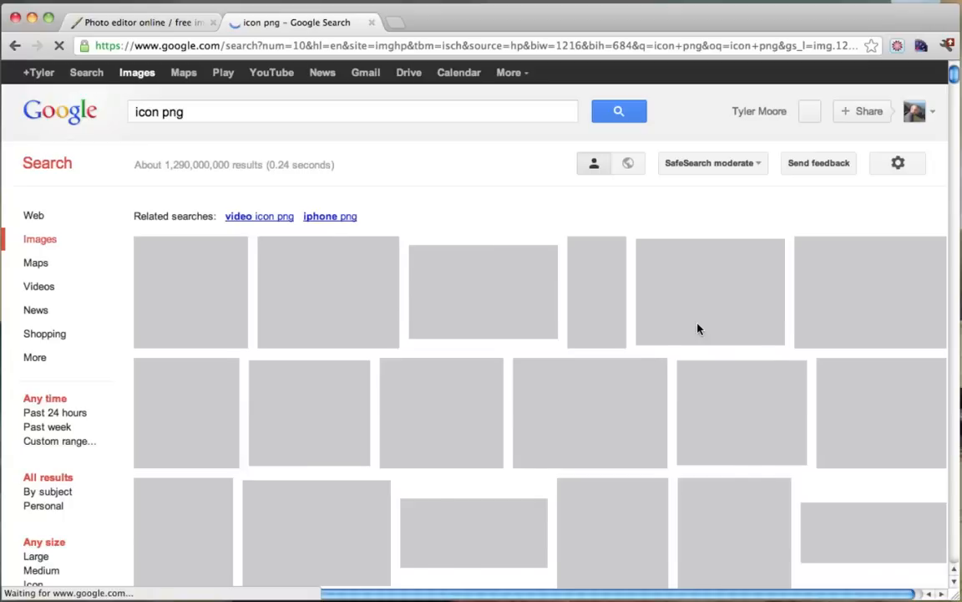
pyautogui.scroll(-3, 746, 204)
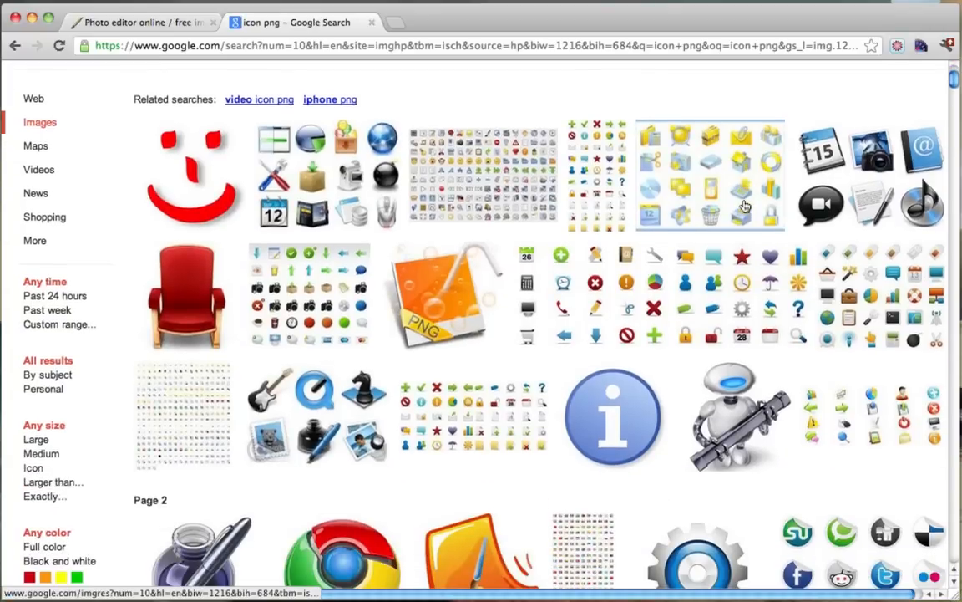
pyautogui.scroll(-3, 746, 205)
pyautogui.scroll(-2, 745, 204)
pyautogui.scroll(-5, 745, 204)
pyautogui.scroll(-8, 745, 205)
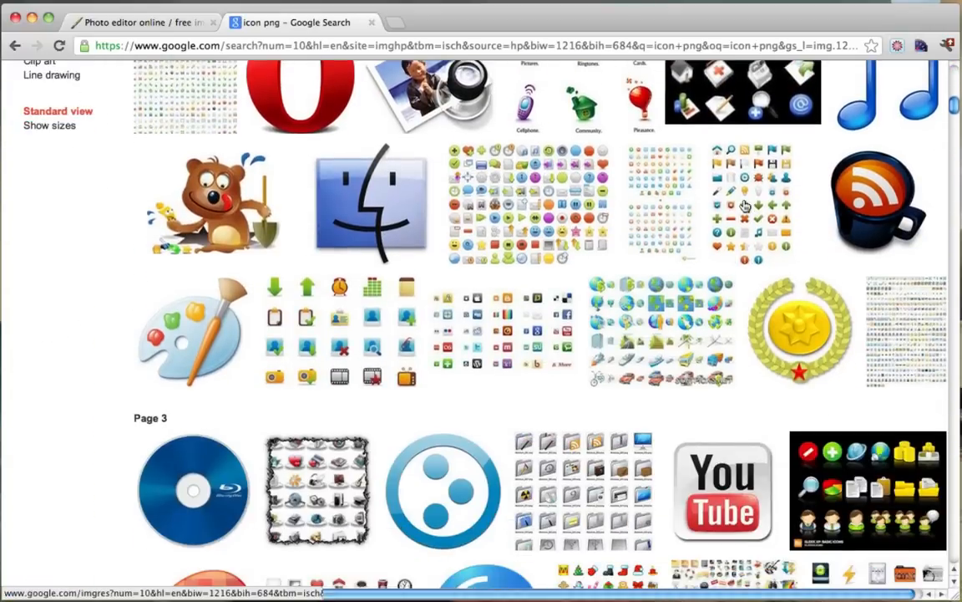
pyautogui.scroll(-3, 746, 204)
pyautogui.scroll(-1, 745, 204)
pyautogui.scroll(-3, 745, 205)
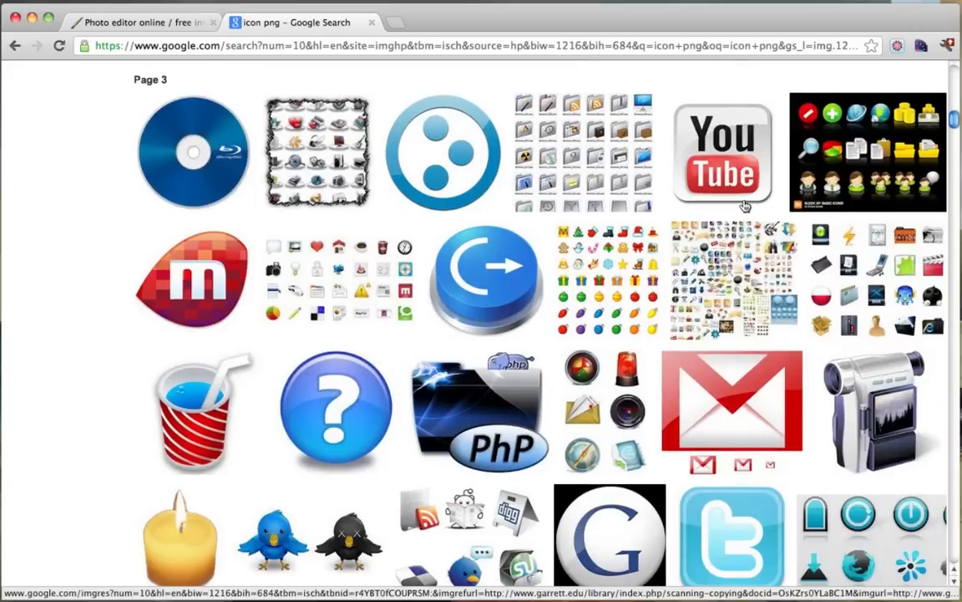
pyautogui.scroll(-1, 745, 204)
pyautogui.scroll(1, 745, 208)
pyautogui.scroll(2, 746, 208)
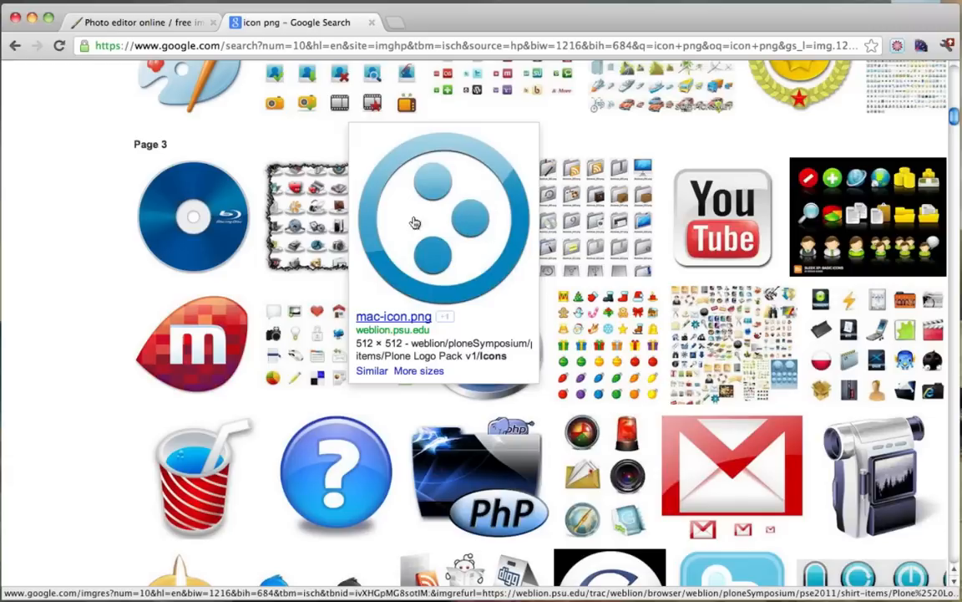
pyautogui.click(470, 213)
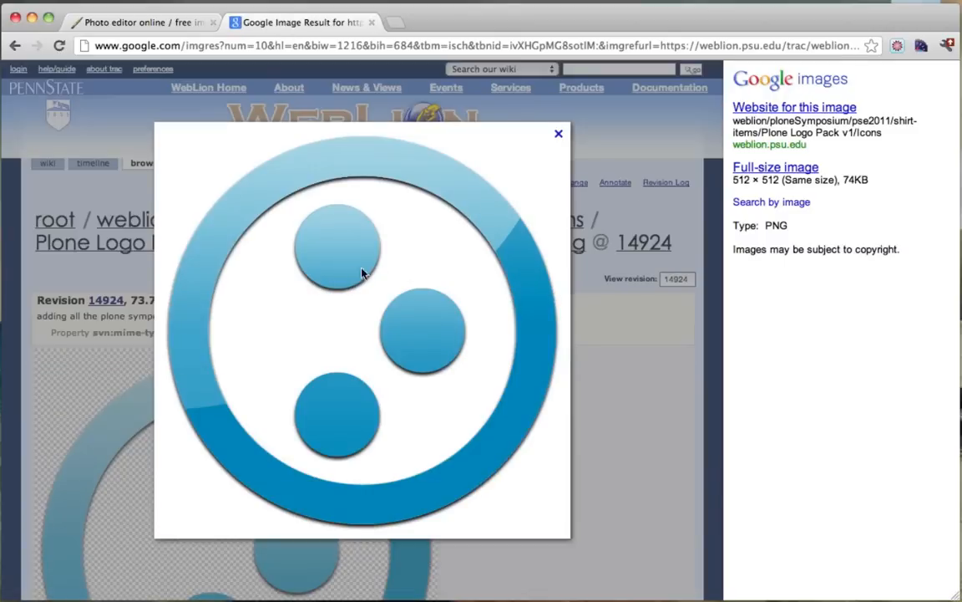
# Step: Save the previewed icon to the Desktop as mac-icon via Save Image As
pyautogui.rightClick(352, 274)
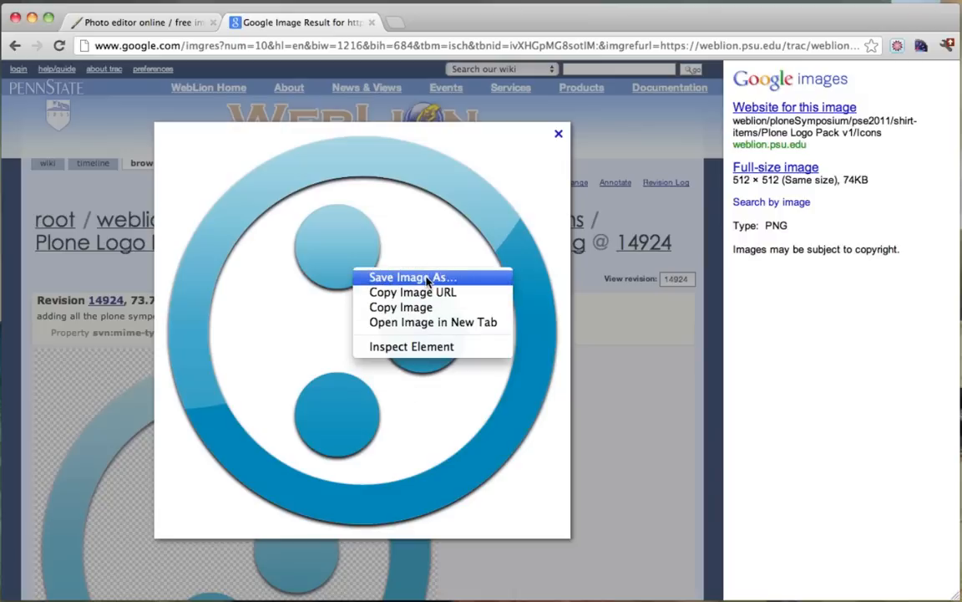
pyautogui.click(428, 282)
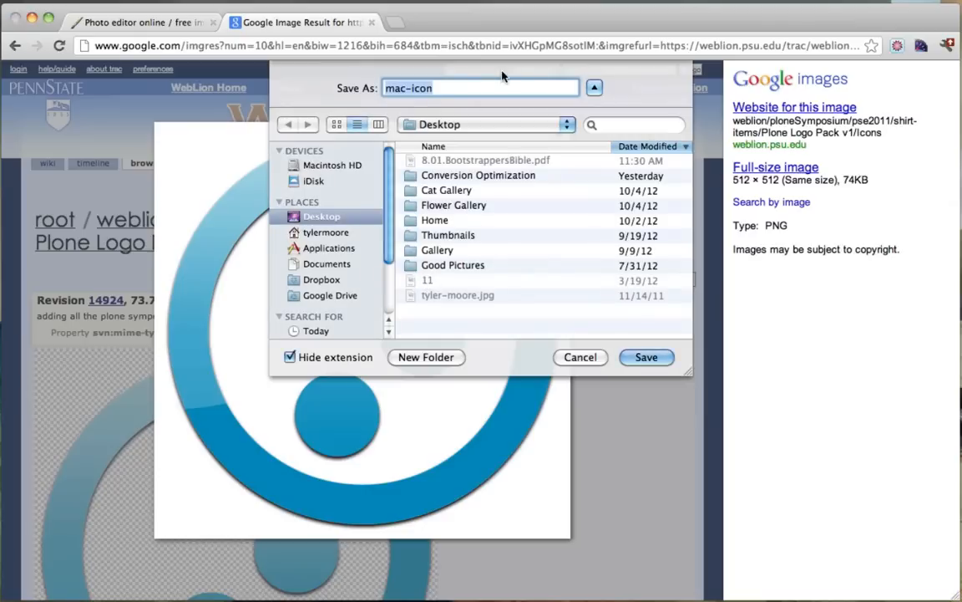
pyautogui.click(648, 357)
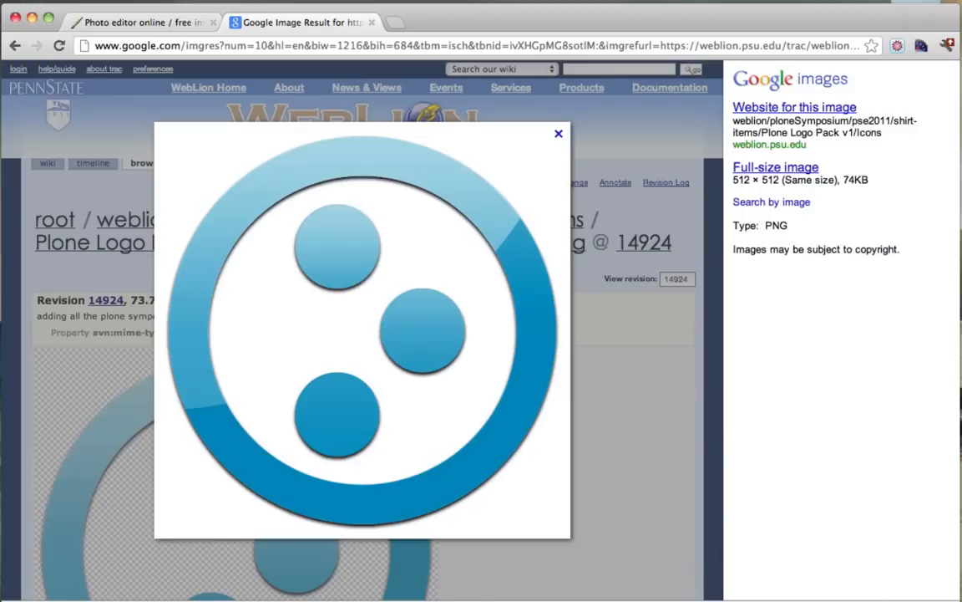
# Step: Open mac-icon.png from the Desktop as a new document in Pixlr Editor
pyautogui.click(125, 23)
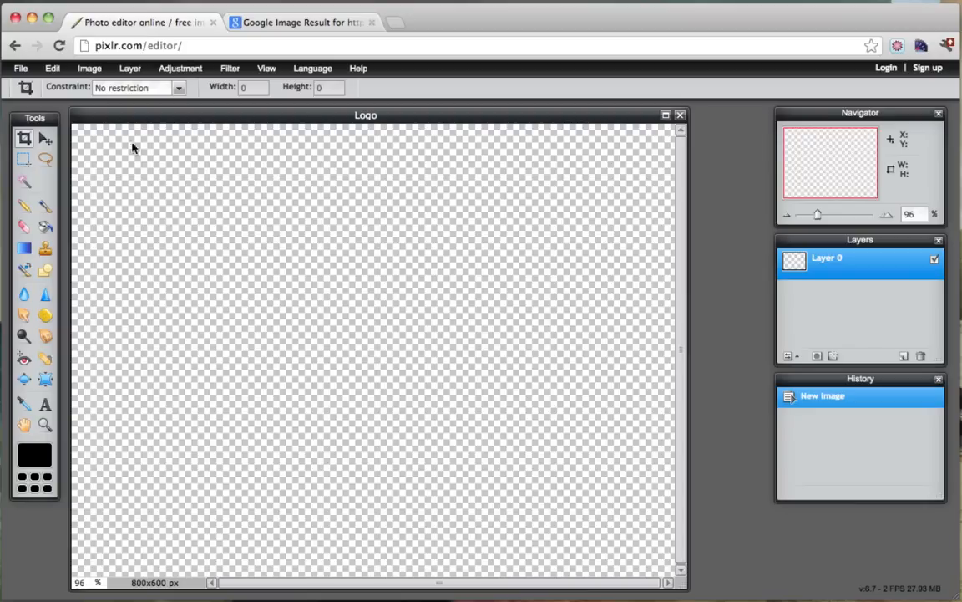
pyautogui.click(21, 69)
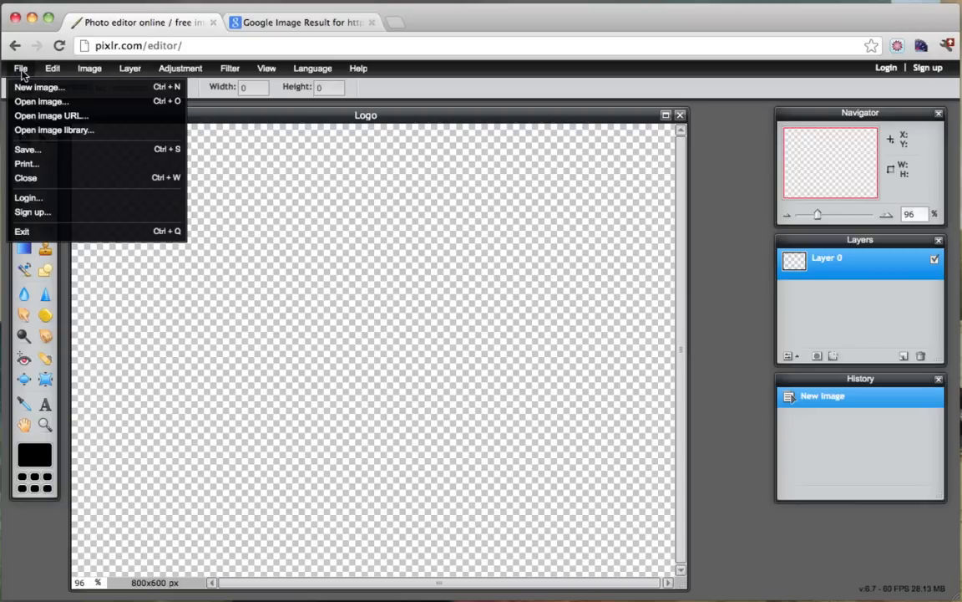
pyautogui.click(52, 93)
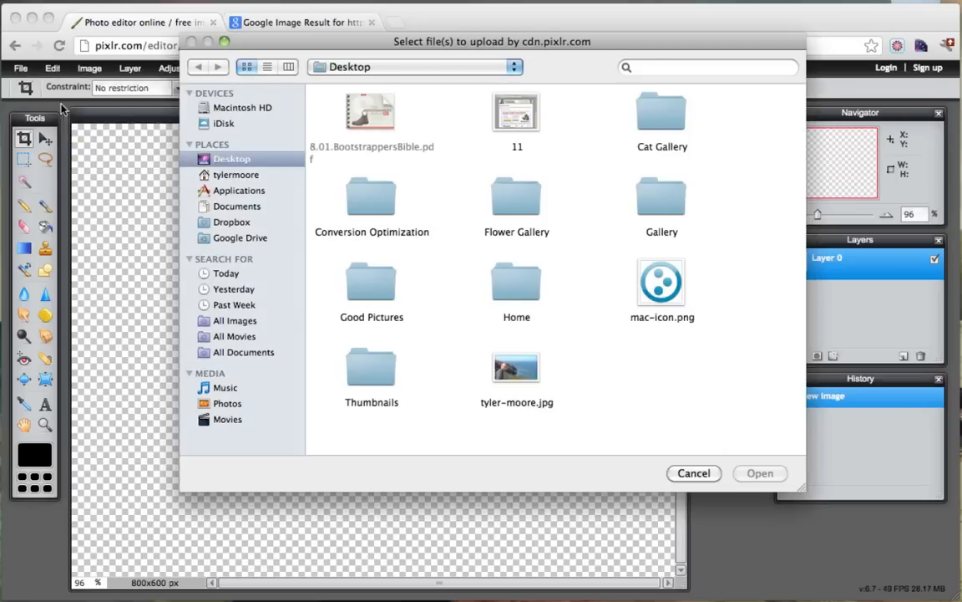
pyautogui.click(669, 289)
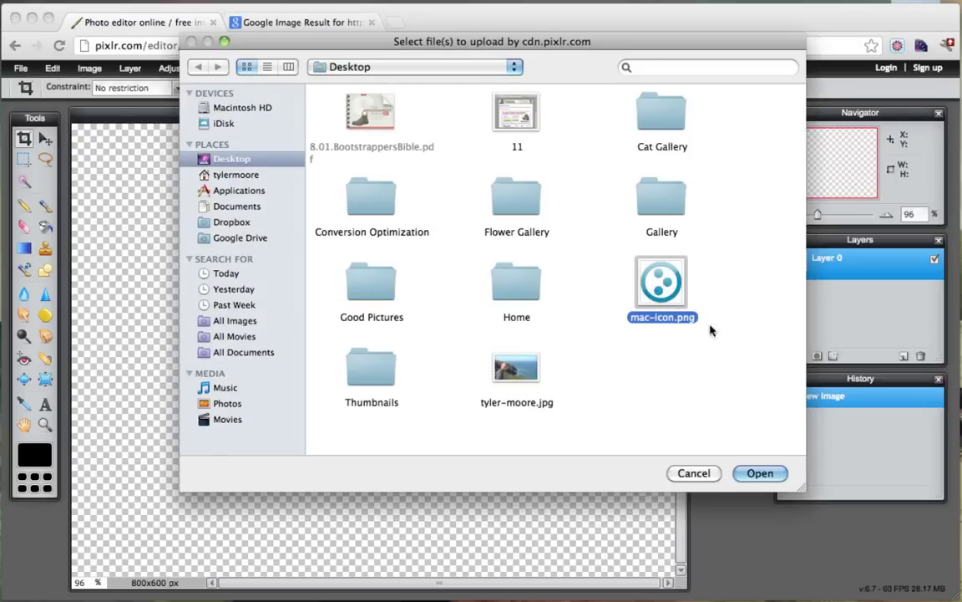
pyautogui.click(752, 475)
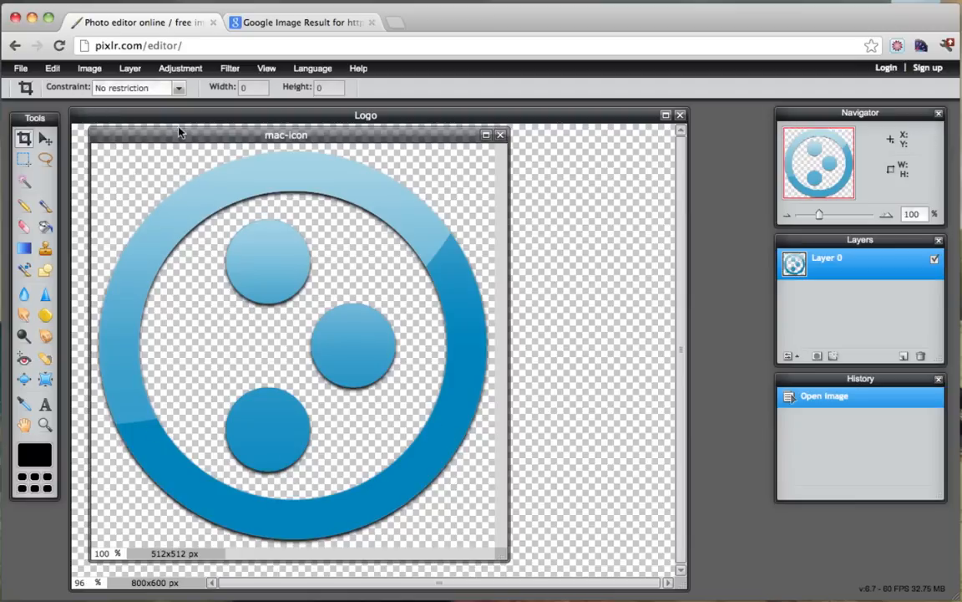
# Step: Select all of the mac-icon image, copy it, and bring the Logo canvas to the front
pyautogui.moveTo(179, 132); pyautogui.dragTo(236, 147)
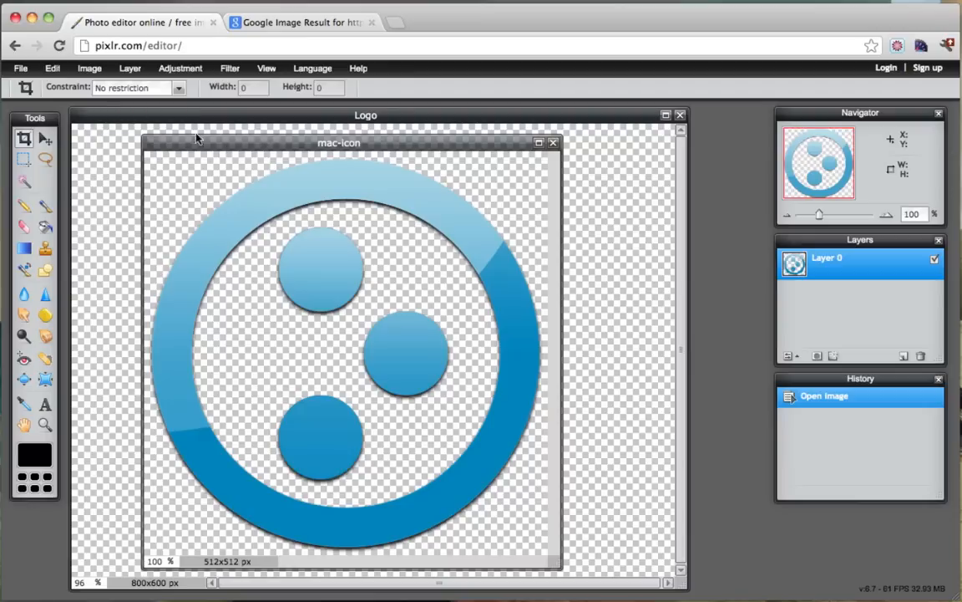
pyautogui.moveTo(258, 143)
pyautogui.mouseDown()
pyautogui.moveTo(184, 123)
pyautogui.moveTo(223, 134)
pyautogui.mouseUp()
pyautogui.click(54, 69)
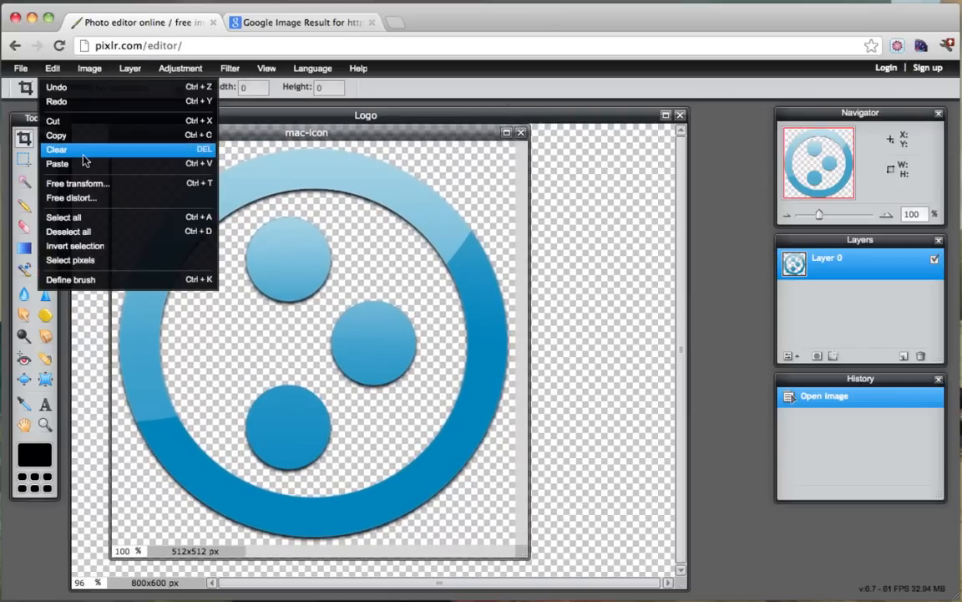
pyautogui.click(72, 217)
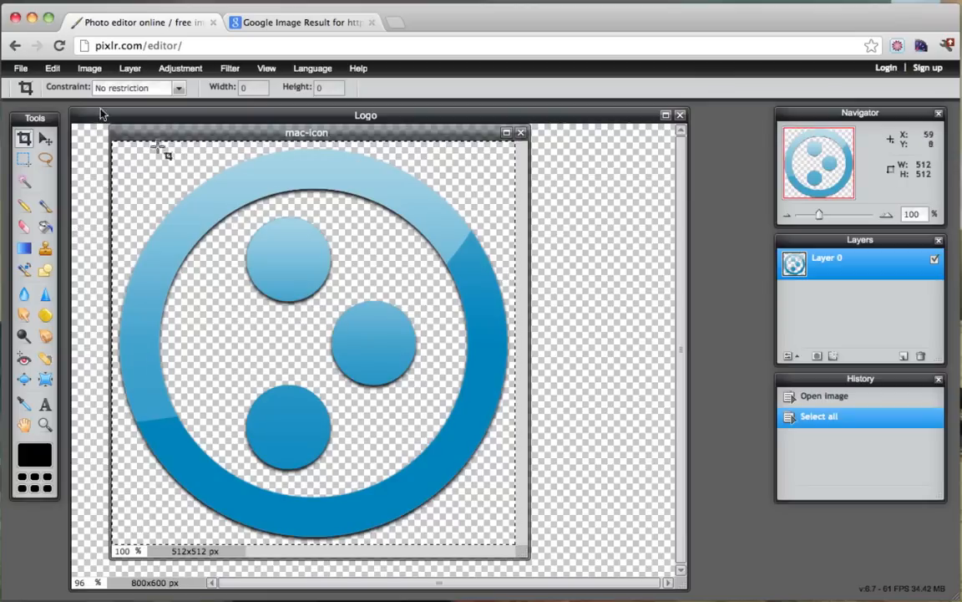
pyautogui.click(52, 69)
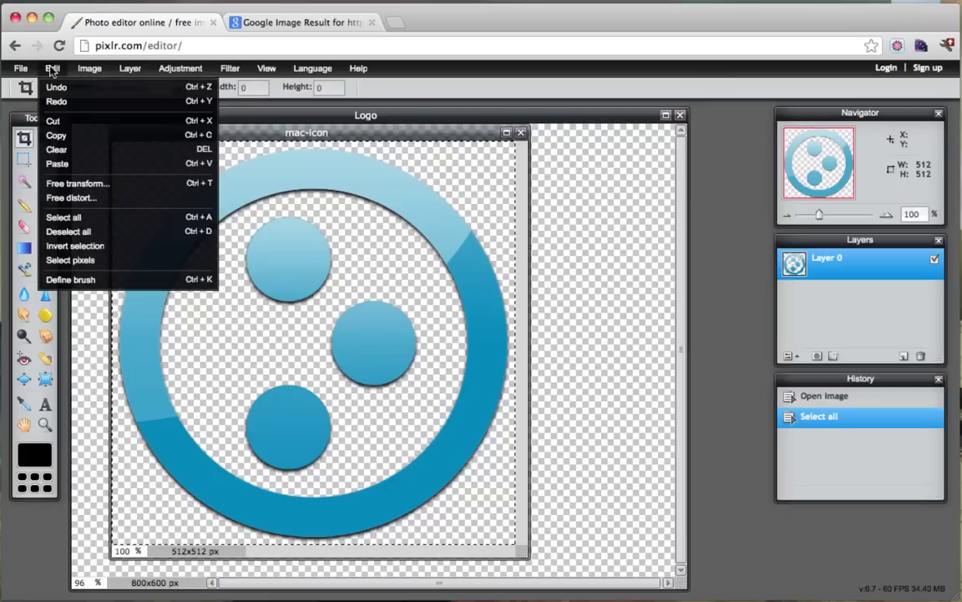
pyautogui.click(63, 135)
pyautogui.moveTo(190, 132); pyautogui.dragTo(354, 184)
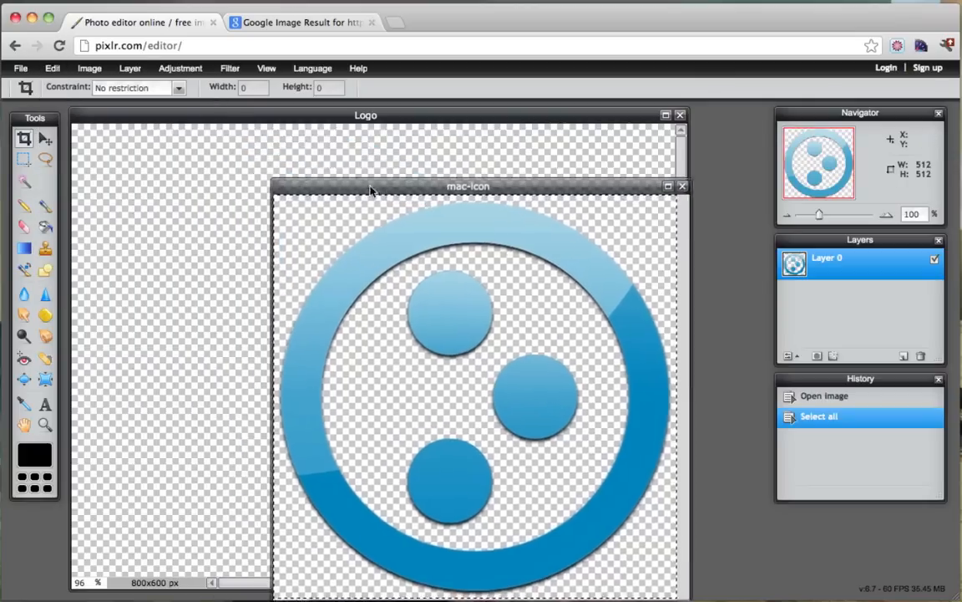
pyautogui.click(263, 120)
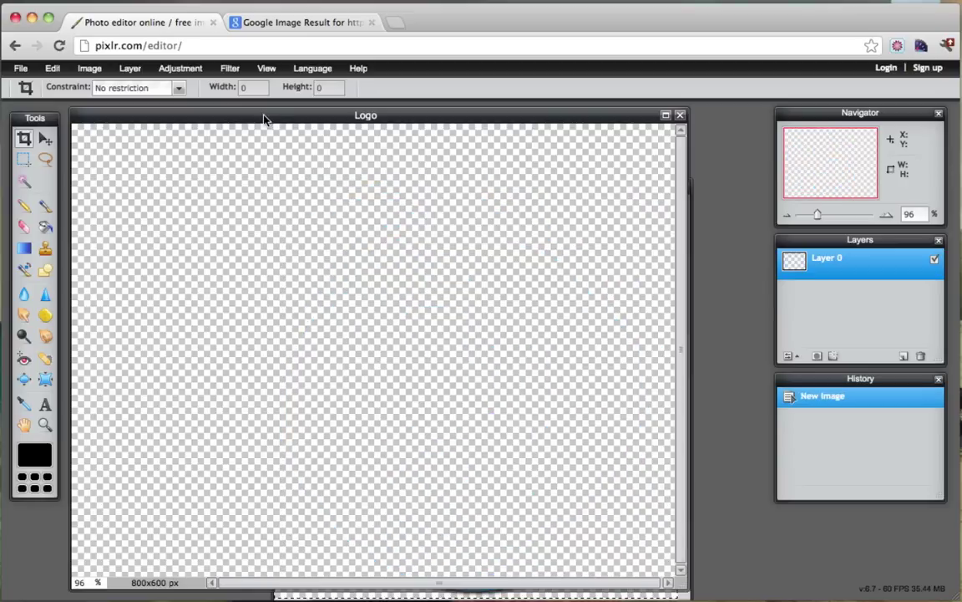
pyautogui.click(59, 71)
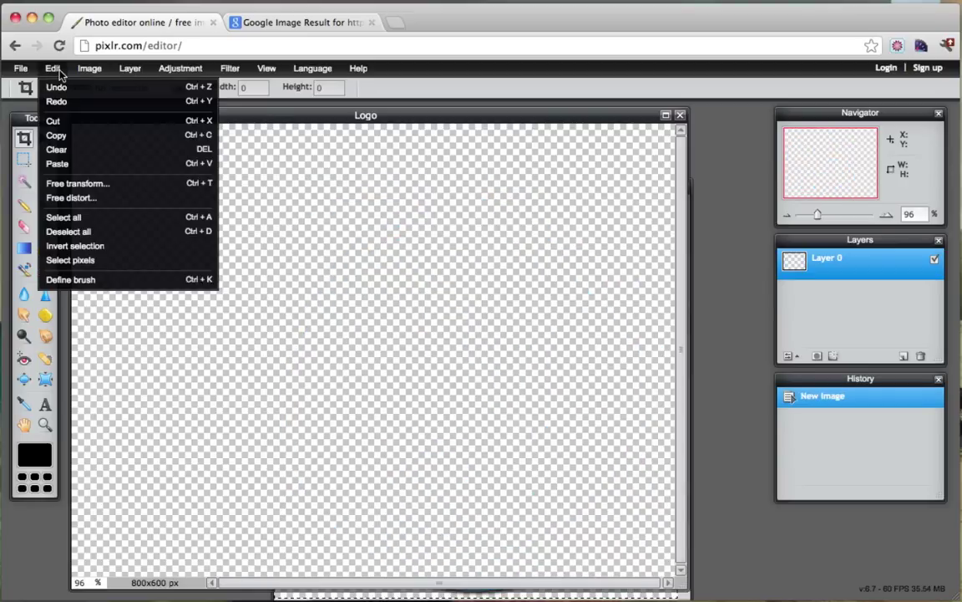
# Step: Paste the copied icon onto the Logo canvas as a new layer
pyautogui.click(72, 163)
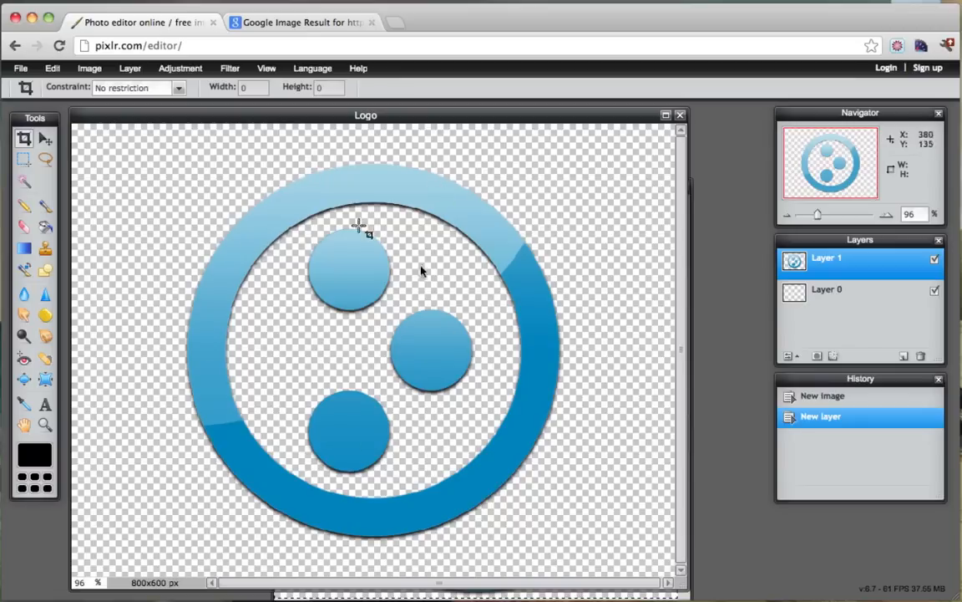
pyautogui.click(53, 70)
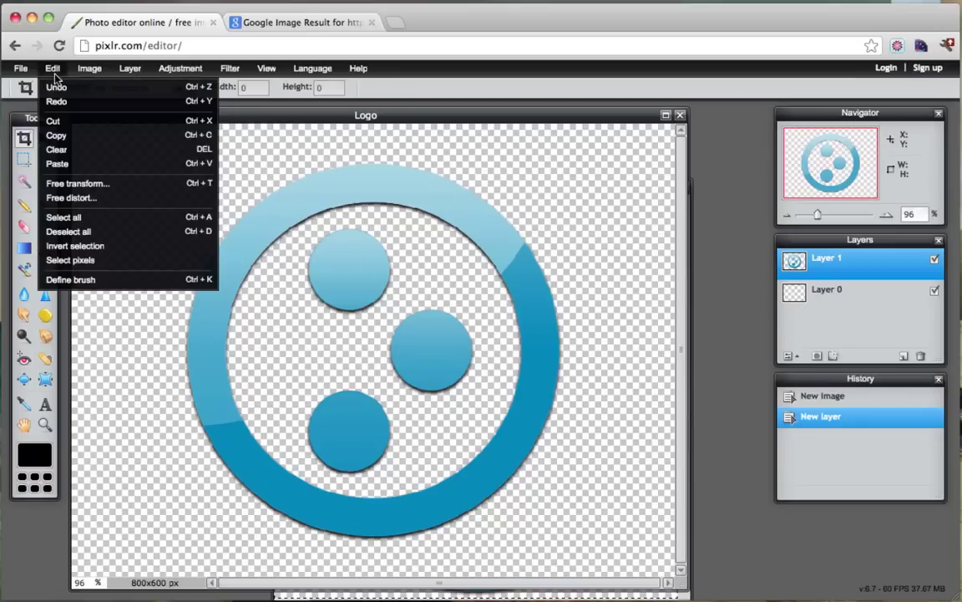
pyautogui.click(98, 192)
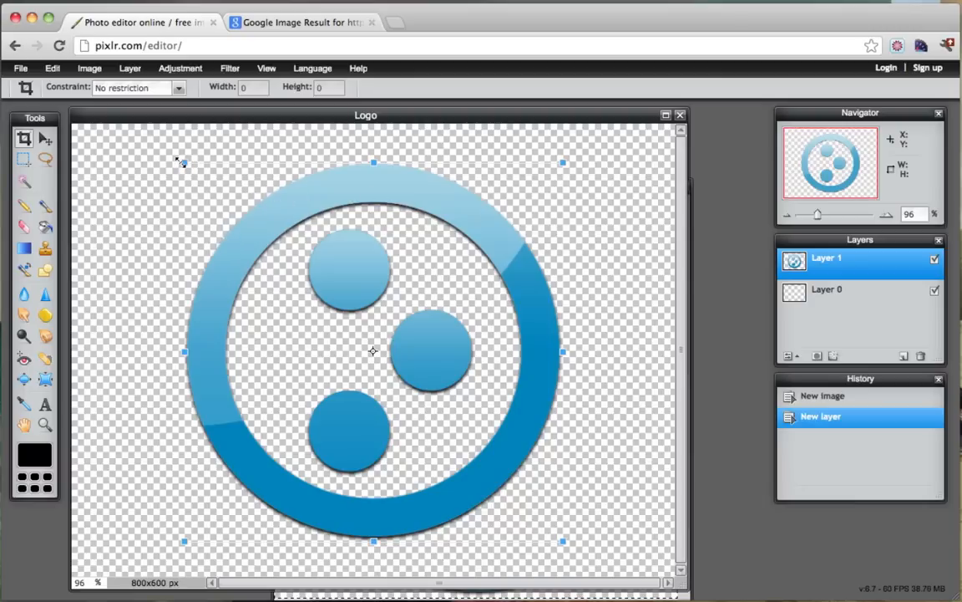
pyautogui.moveTo(182, 161)
pyautogui.mouseDown()
pyautogui.moveTo(244, 229)
pyautogui.moveTo(235, 235)
pyautogui.moveTo(206, 163)
pyautogui.moveTo(298, 241)
pyautogui.moveTo(198, 187)
pyautogui.mouseUp()
pyautogui.click(43, 137)
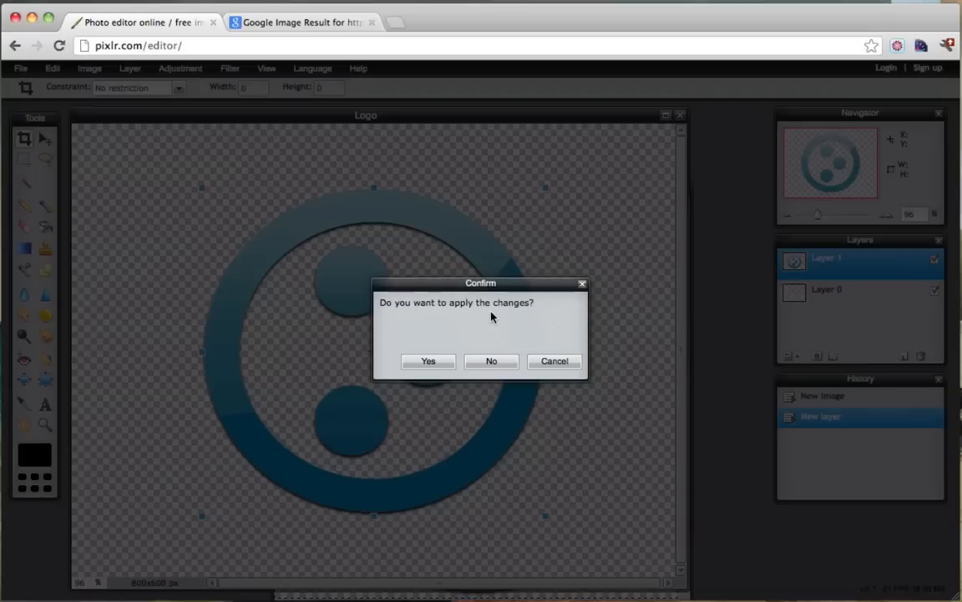
pyautogui.click(491, 362)
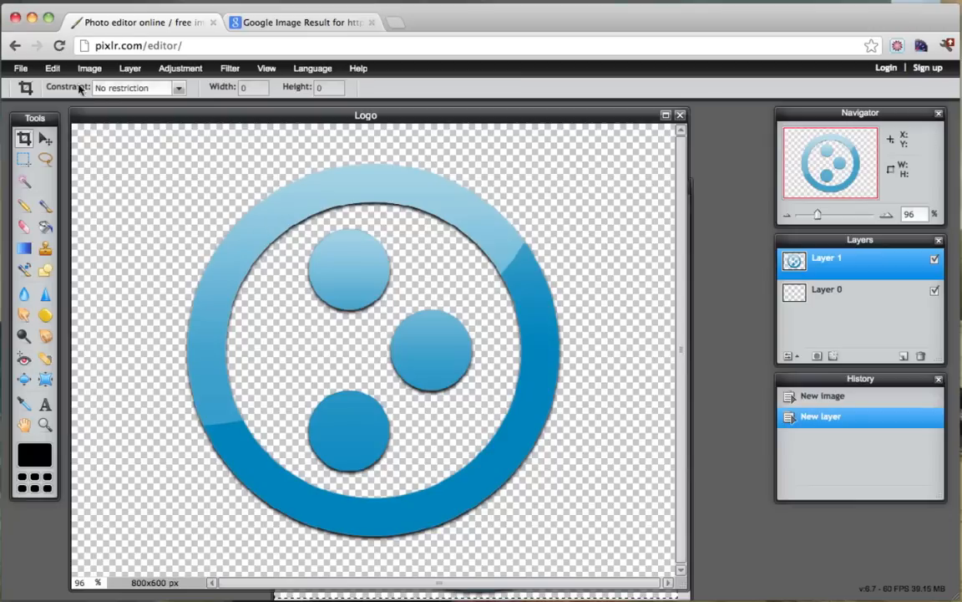
pyautogui.click(53, 68)
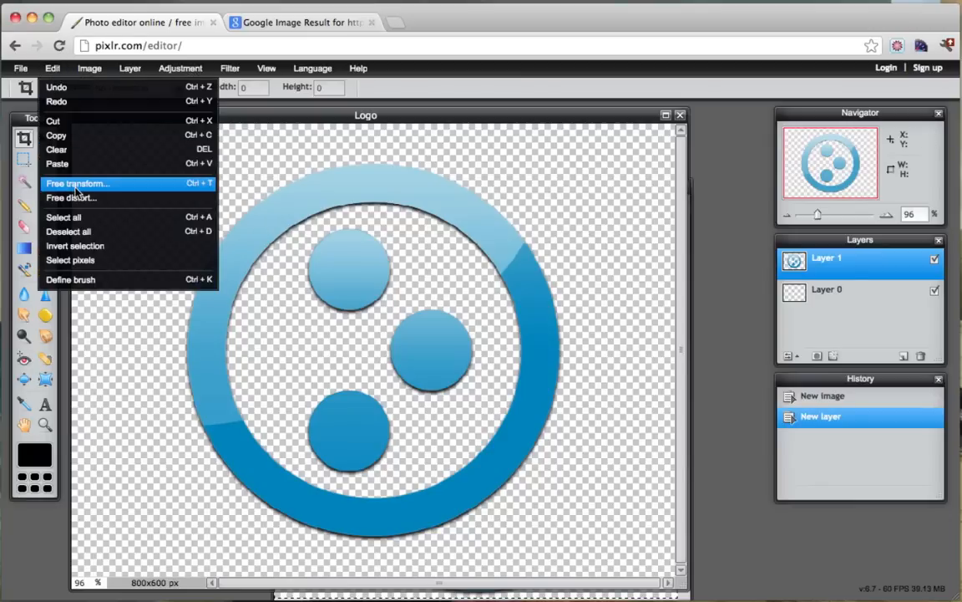
# Step: Free-transform the icon layer down to a small size at the canvas centre and apply it
pyautogui.click(75, 183)
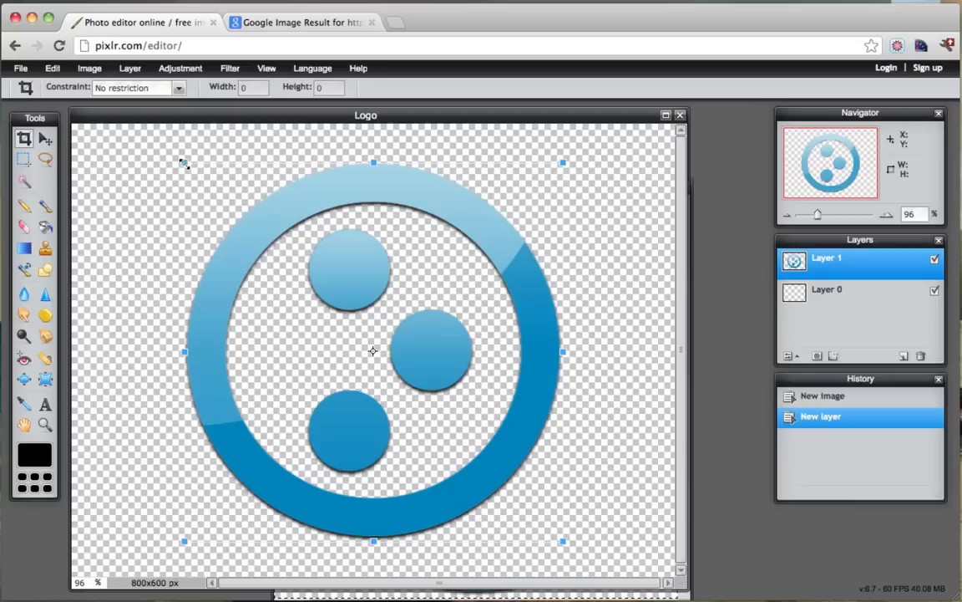
pyautogui.moveTo(184, 162)
pyautogui.mouseDown()
pyautogui.moveTo(253, 243)
pyautogui.moveTo(199, 198)
pyautogui.mouseUp()
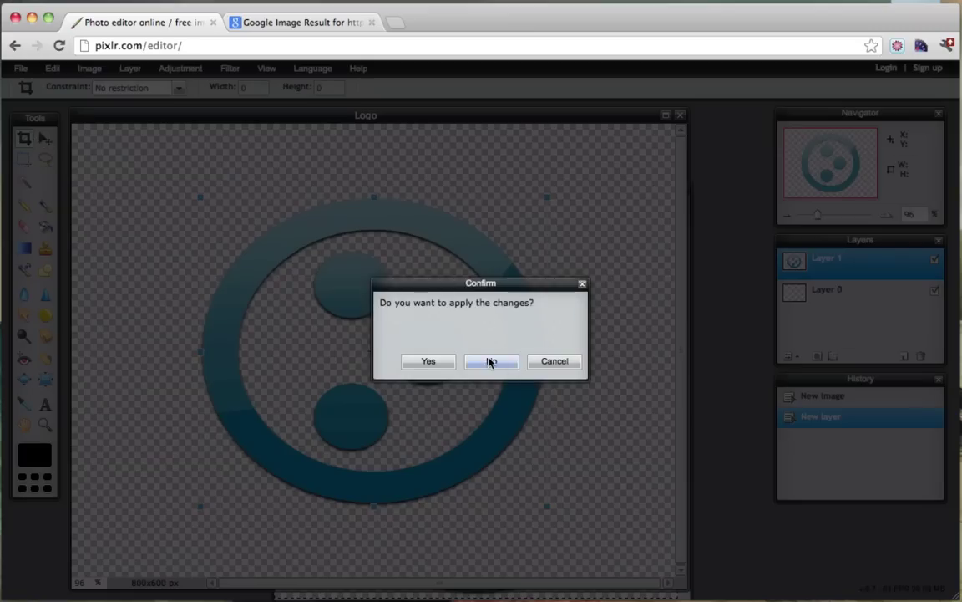
pyautogui.click(489, 361)
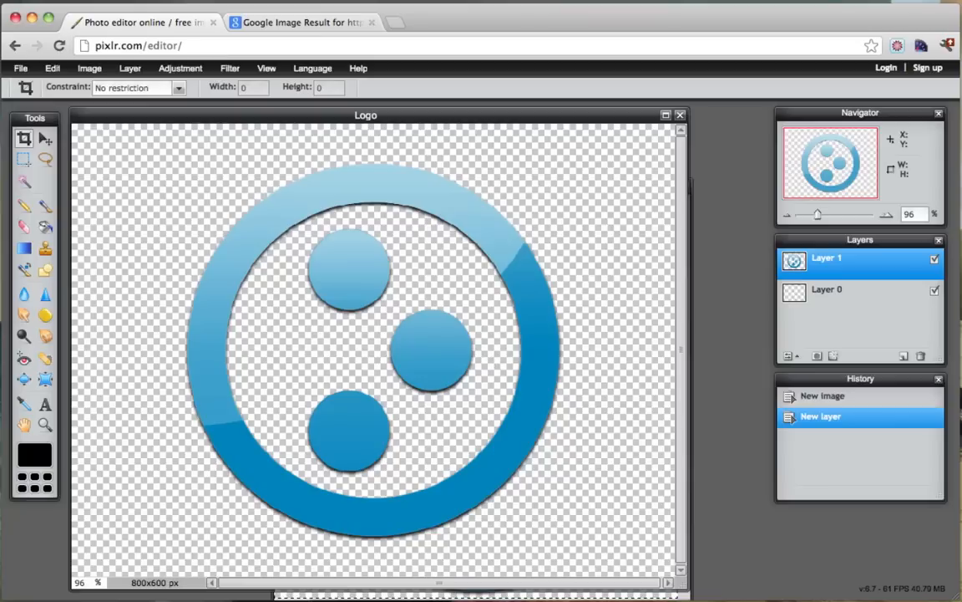
pyautogui.click(52, 71)
pyautogui.click(74, 183)
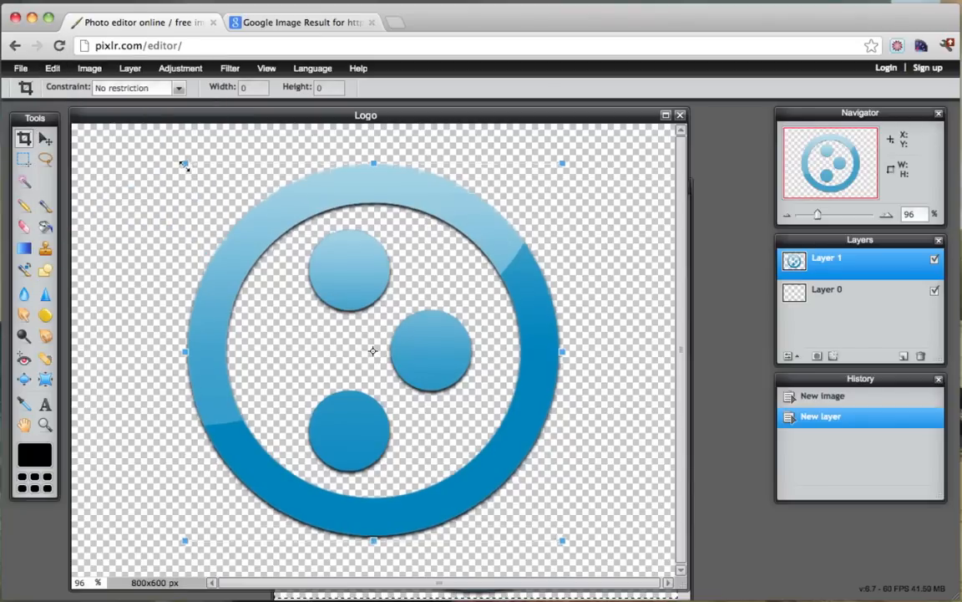
pyautogui.moveTo(184, 164)
pyautogui.mouseDown()
pyautogui.moveTo(316, 237)
pyautogui.moveTo(330, 279)
pyautogui.moveTo(236, 232)
pyautogui.moveTo(338, 294)
pyautogui.mouseUp()
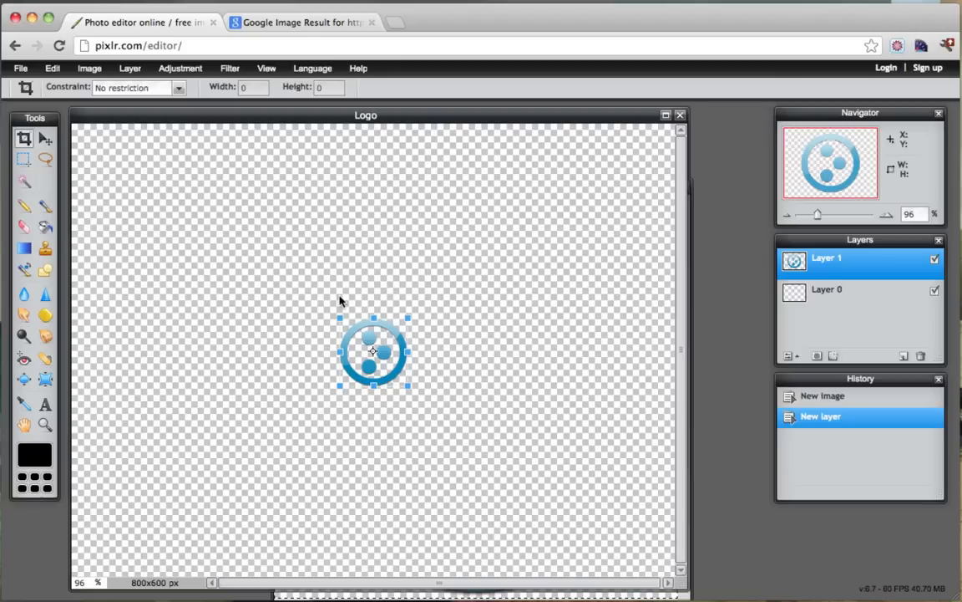
pyautogui.click(46, 141)
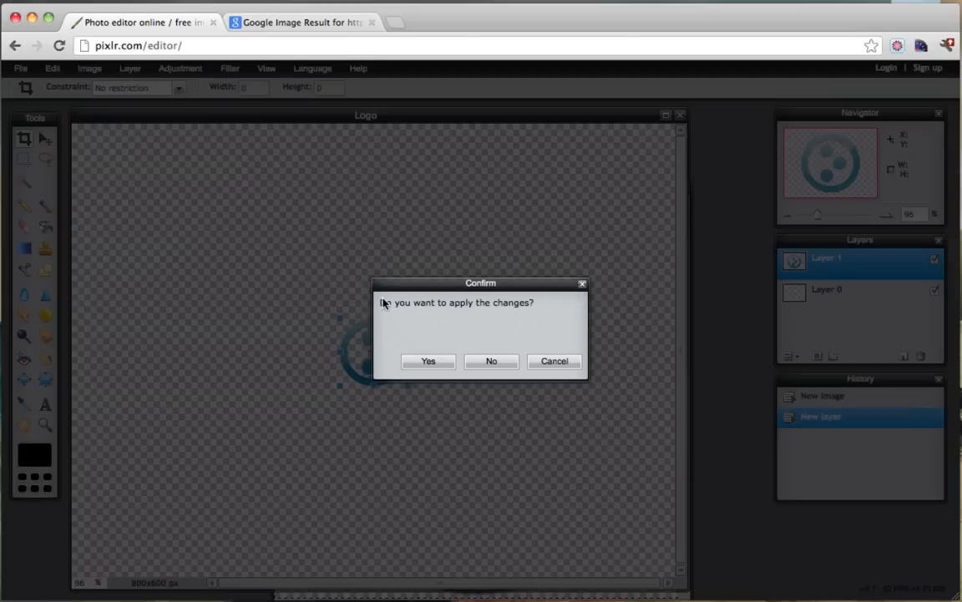
pyautogui.click(427, 362)
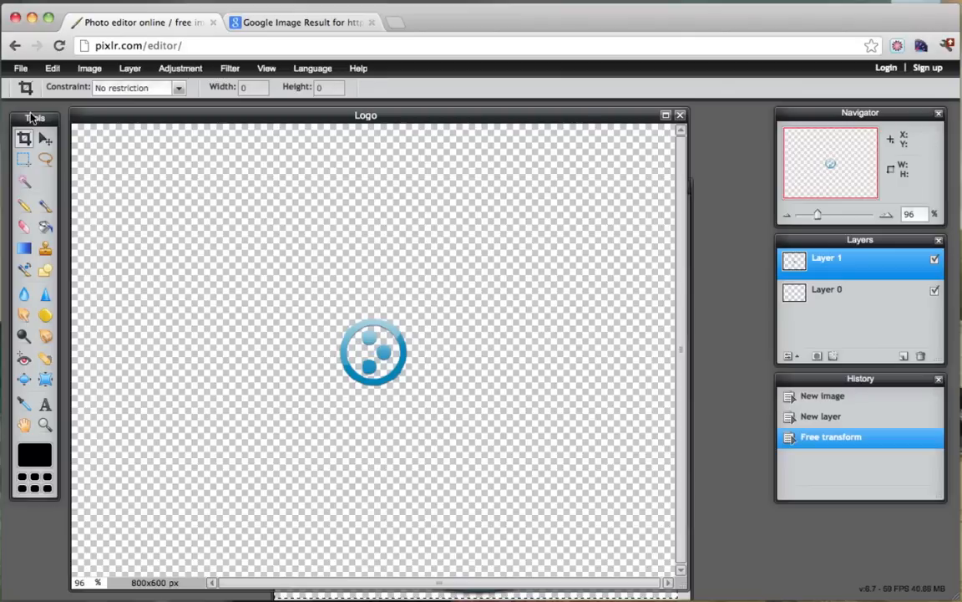
# Step: Drag the small icon from the centre to the left side of the canvas
pyautogui.click(46, 138)
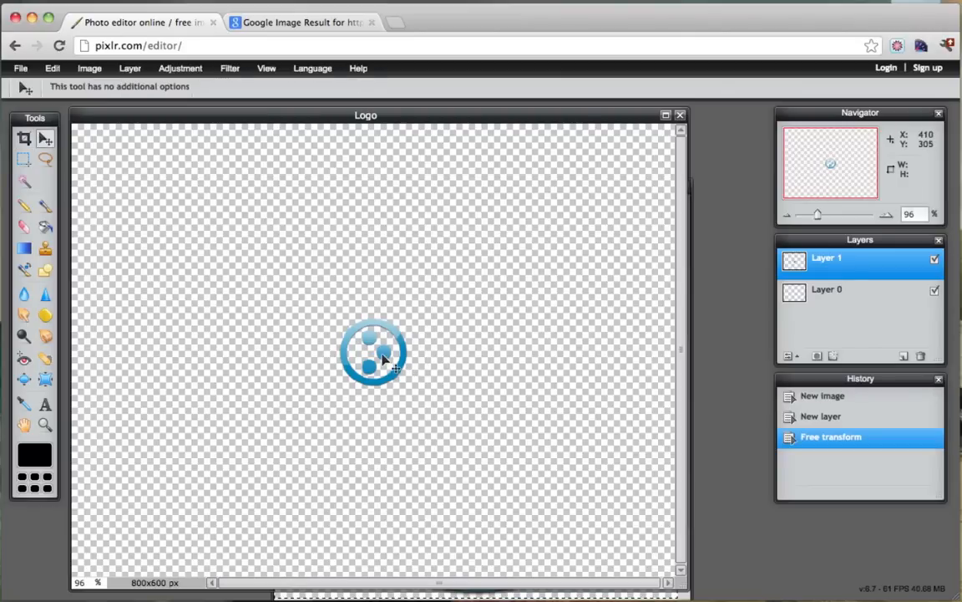
pyautogui.moveTo(384, 359); pyautogui.dragTo(159, 344)
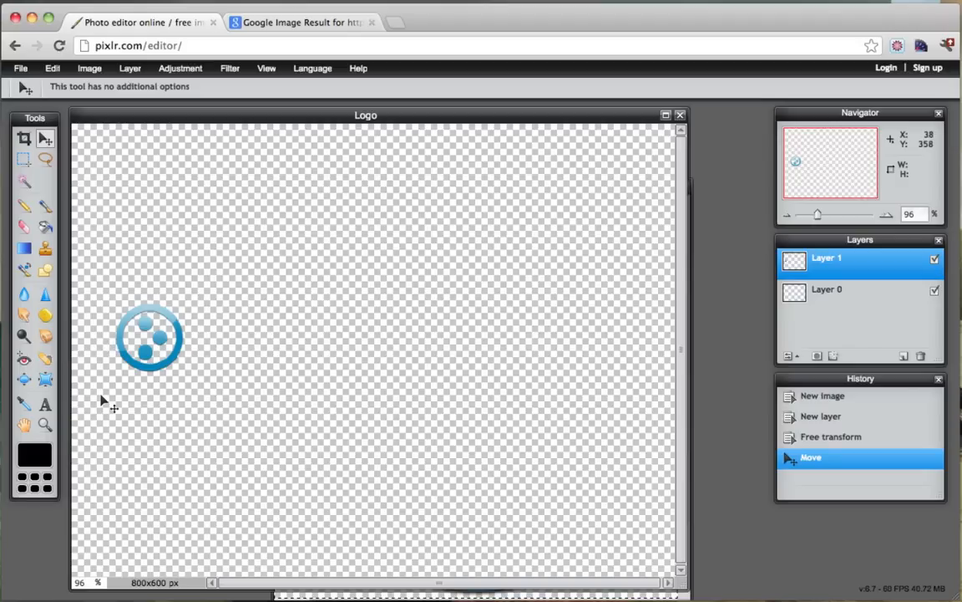
# Step: Start a 'My' text above-right of the icon, size 72 in Avenir 45 BookOblique
pyautogui.click(46, 405)
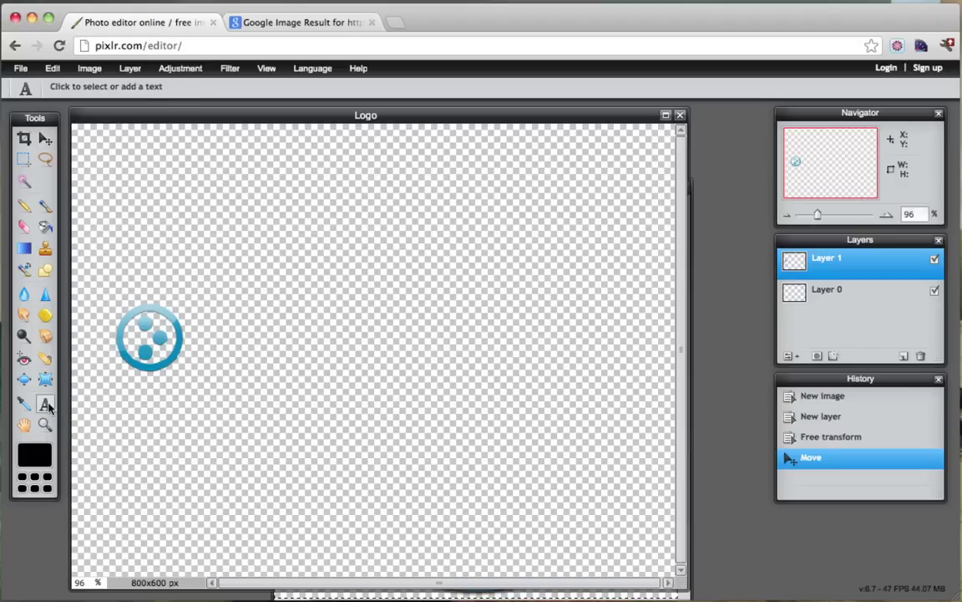
pyautogui.click(217, 238)
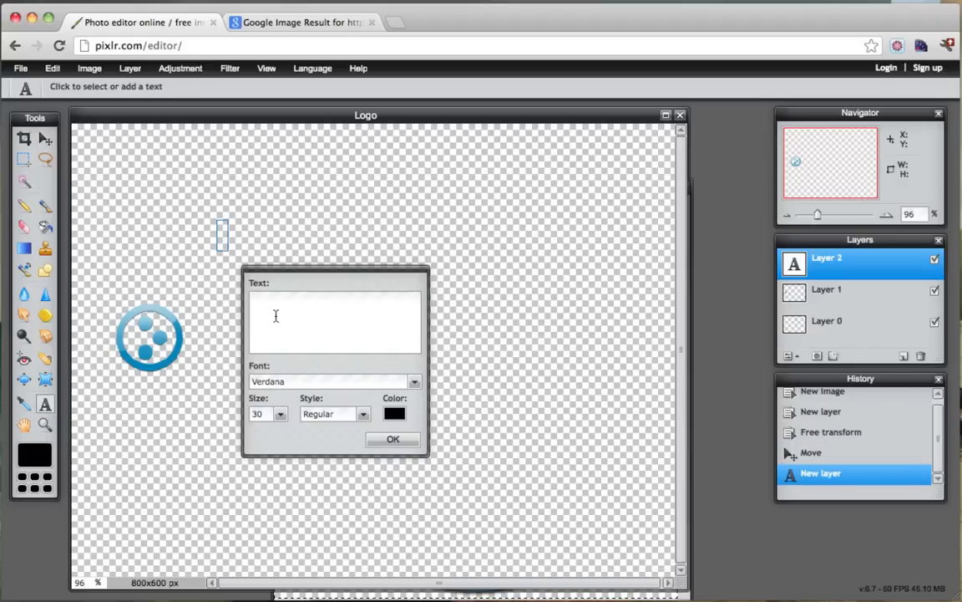
pyautogui.write('My')
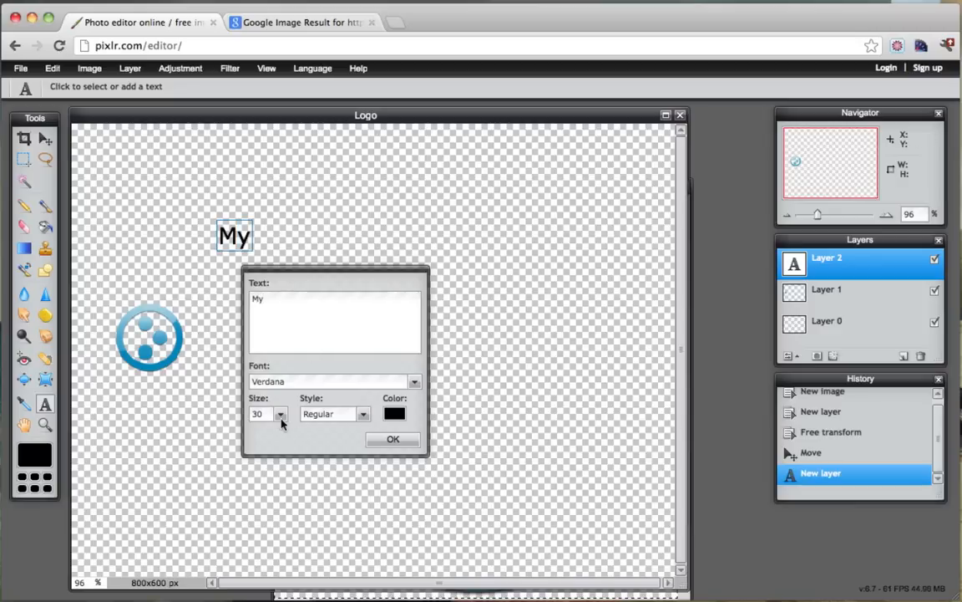
pyautogui.click(281, 414)
pyautogui.moveTo(224, 433); pyautogui.dragTo(248, 431)
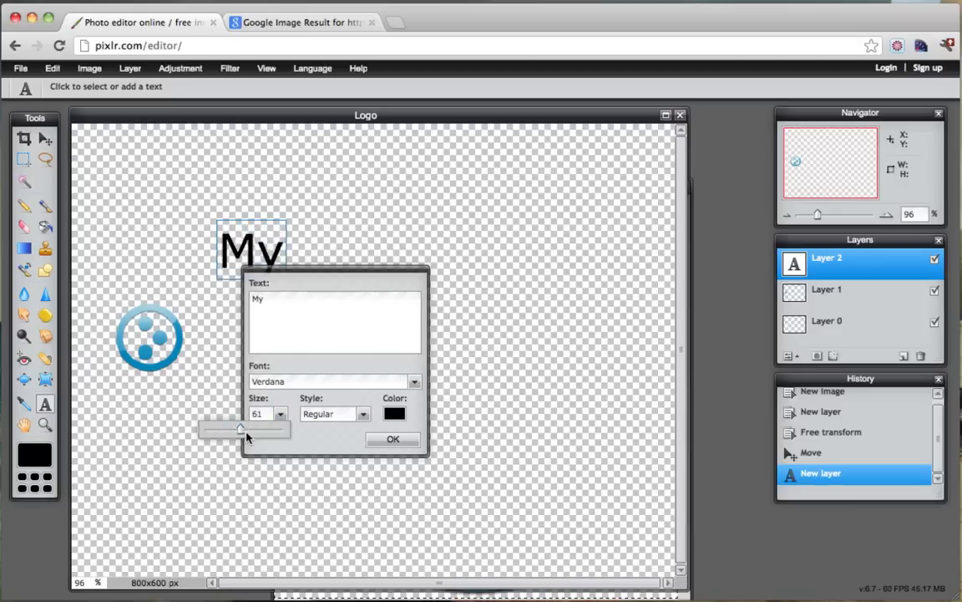
pyautogui.doubleClick(264, 416)
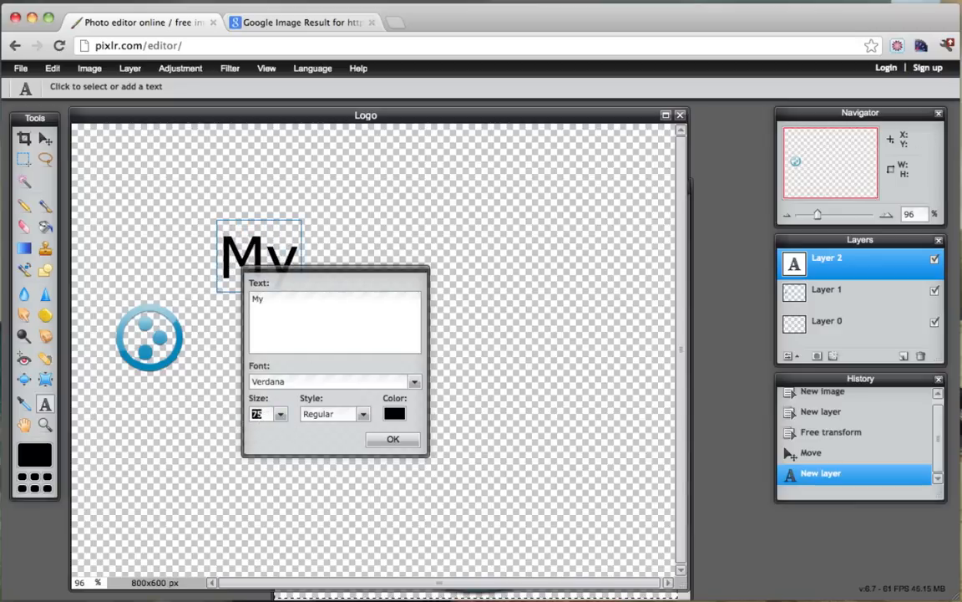
pyautogui.write('72')
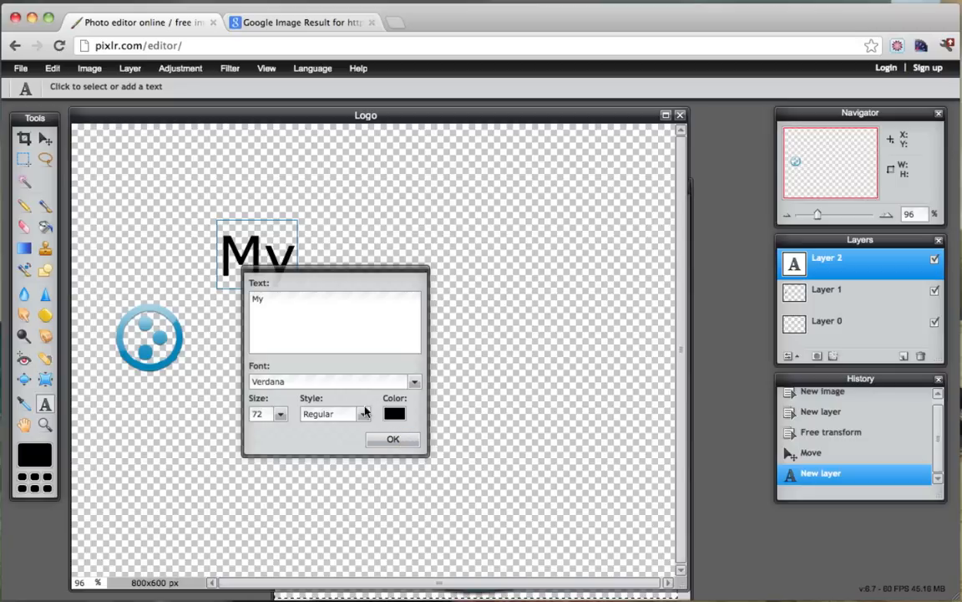
pyautogui.click(415, 382)
pyautogui.scroll(-5, 365, 447)
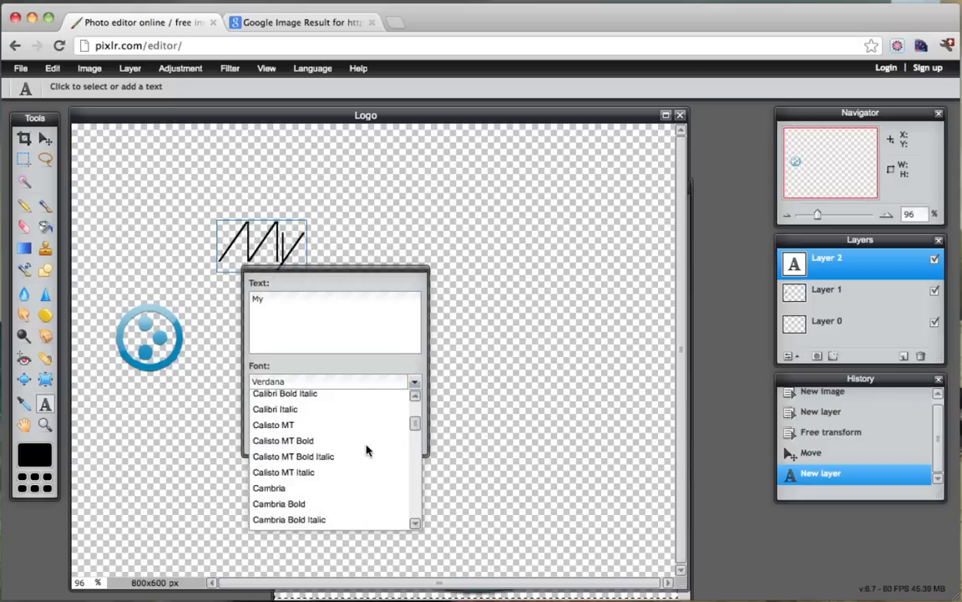
pyautogui.scroll(-15, 365, 447)
pyautogui.scroll(20, 365, 452)
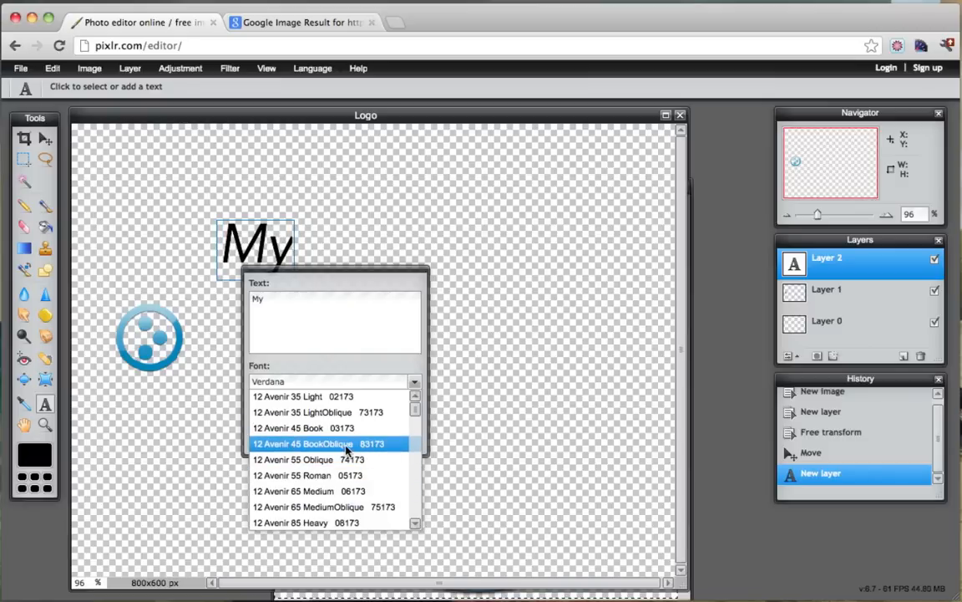
pyautogui.click(347, 451)
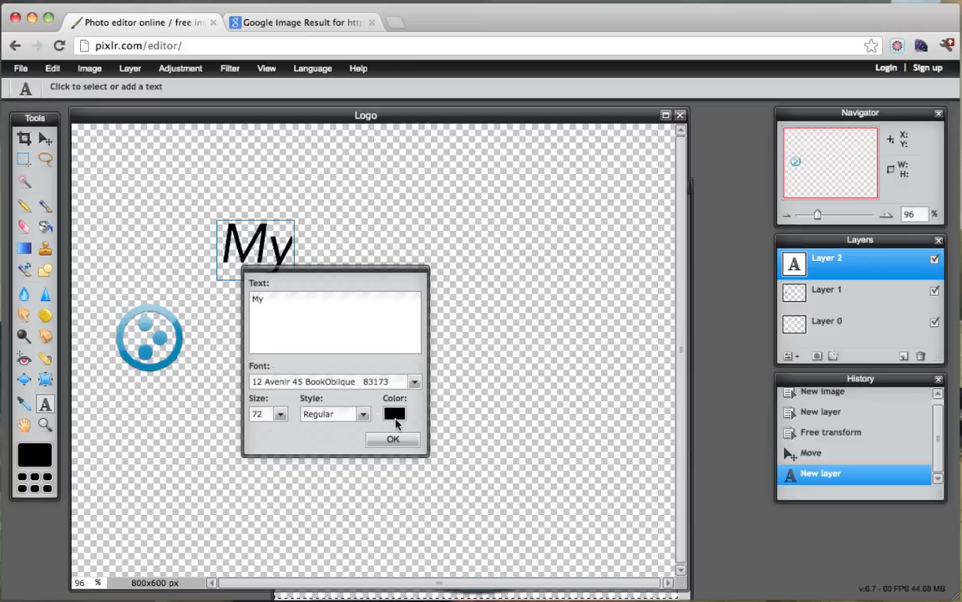
# Step: Colour 'My' a lightened blue sampled from the icon and commit it to the canvas
pyautogui.click(395, 414)
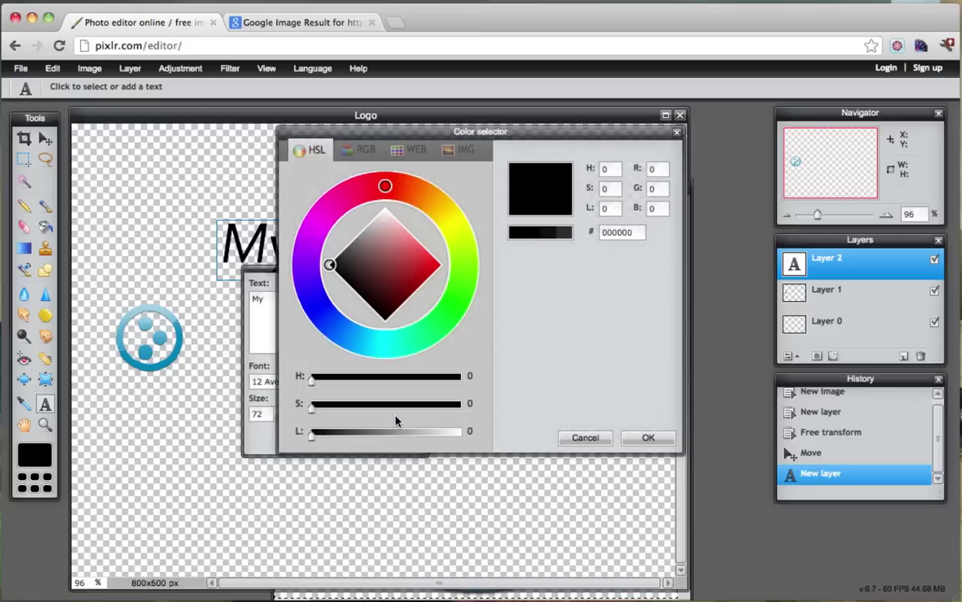
pyautogui.click(180, 324)
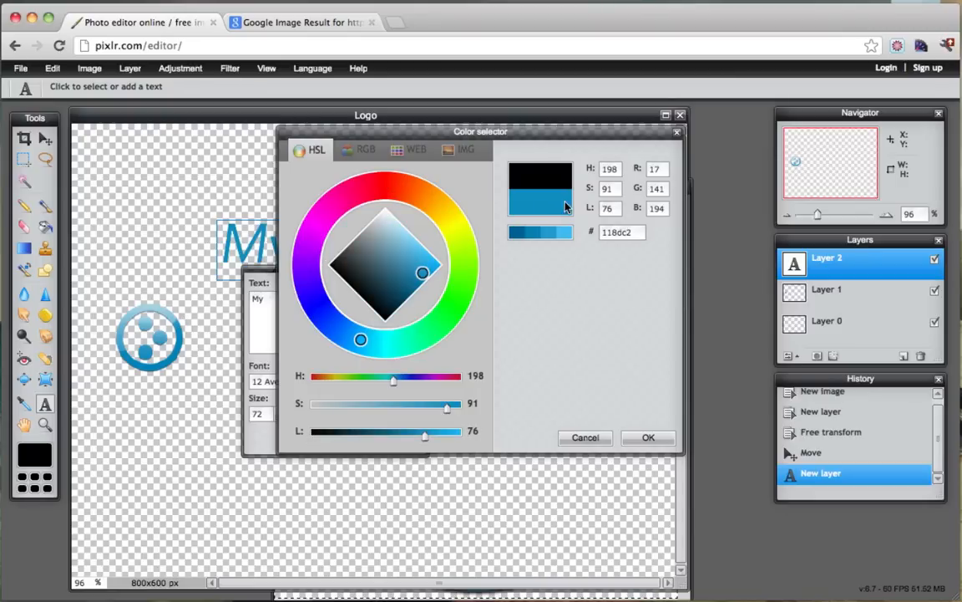
pyautogui.click(146, 322)
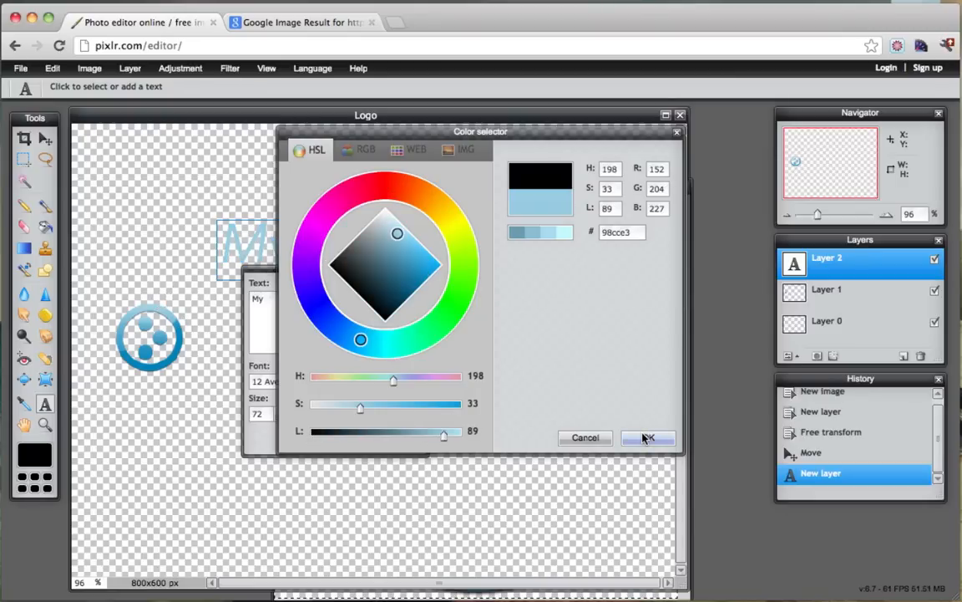
pyautogui.click(648, 438)
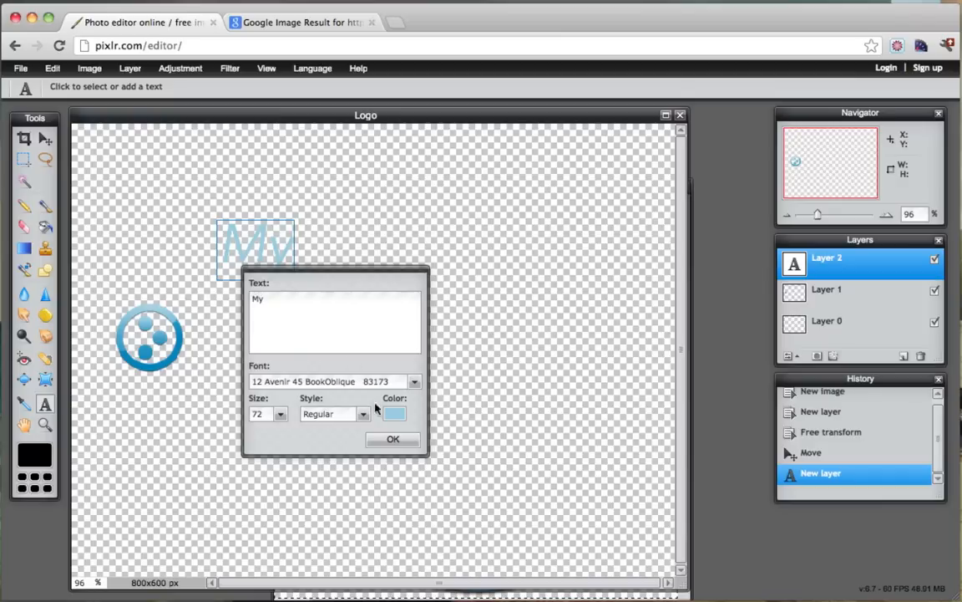
pyautogui.click(393, 439)
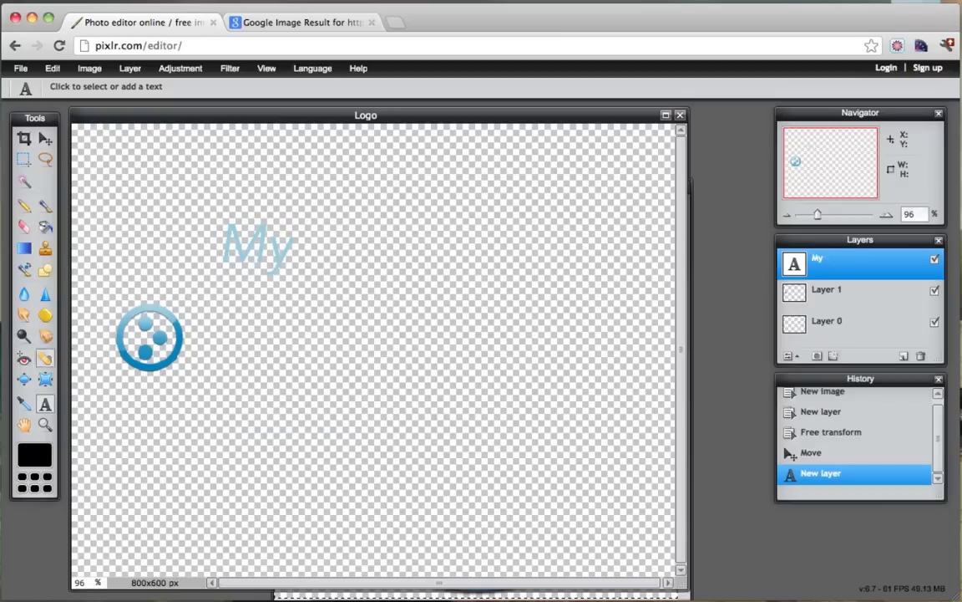
# Step: Add a 'Logo' text below 'My' in strong blue 0084bd and commit it
pyautogui.click(309, 377)
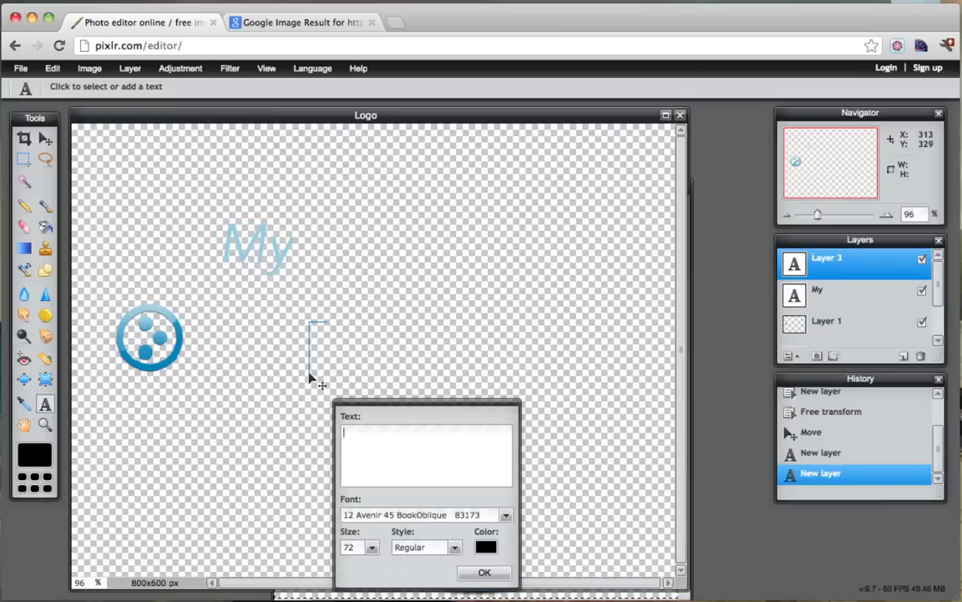
pyautogui.write('Logo')
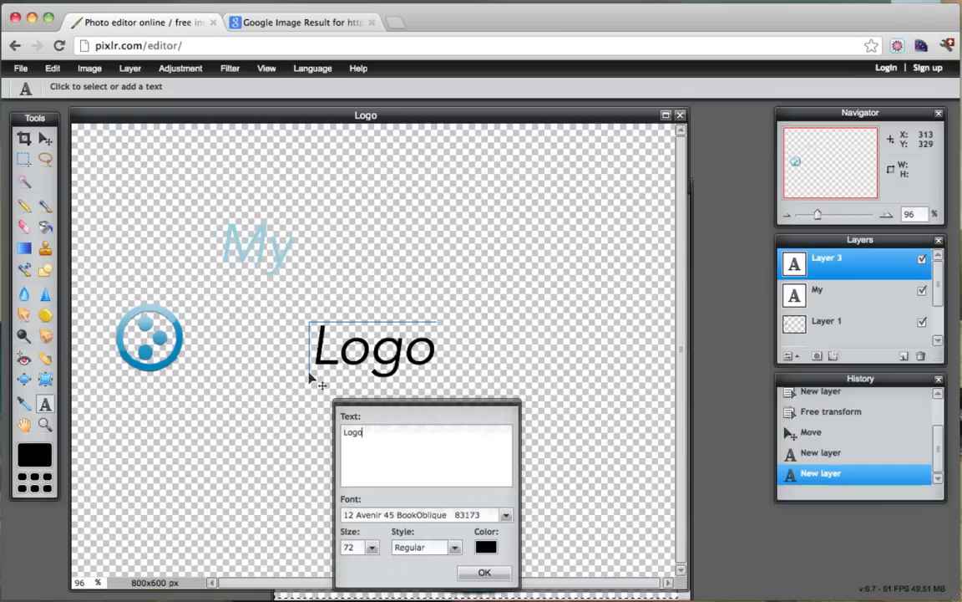
pyautogui.click(483, 548)
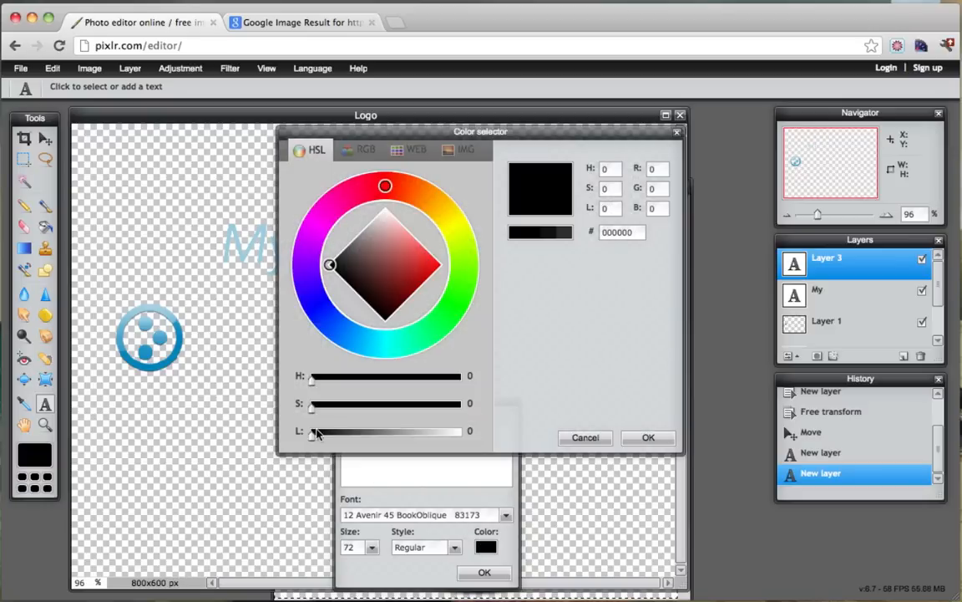
pyautogui.click(183, 335)
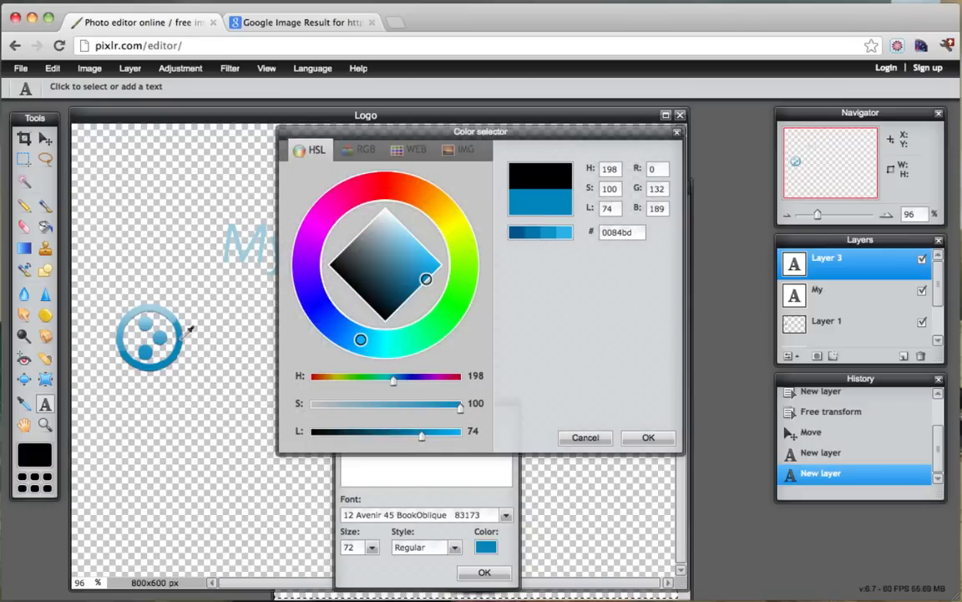
pyautogui.click(648, 438)
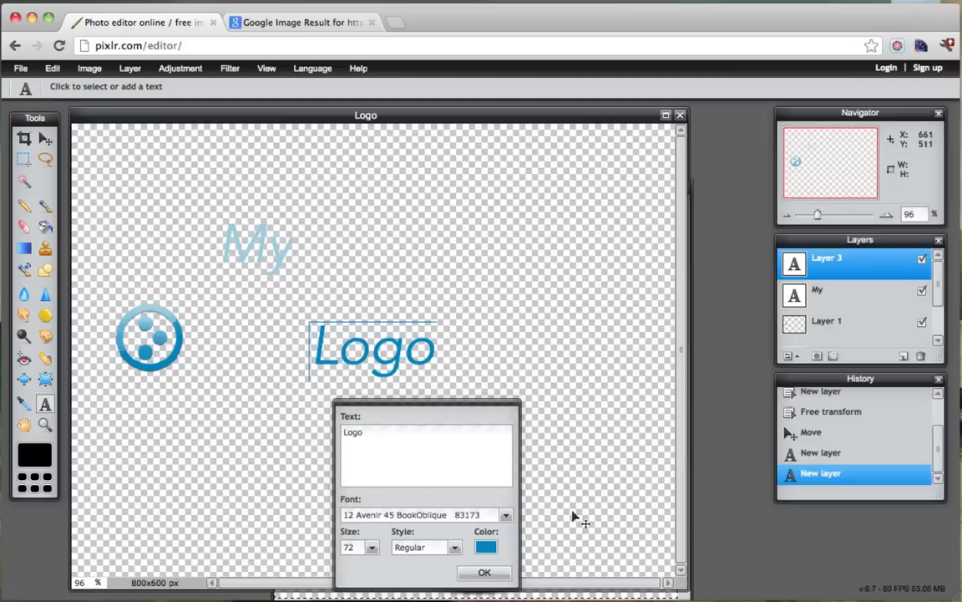
pyautogui.click(487, 573)
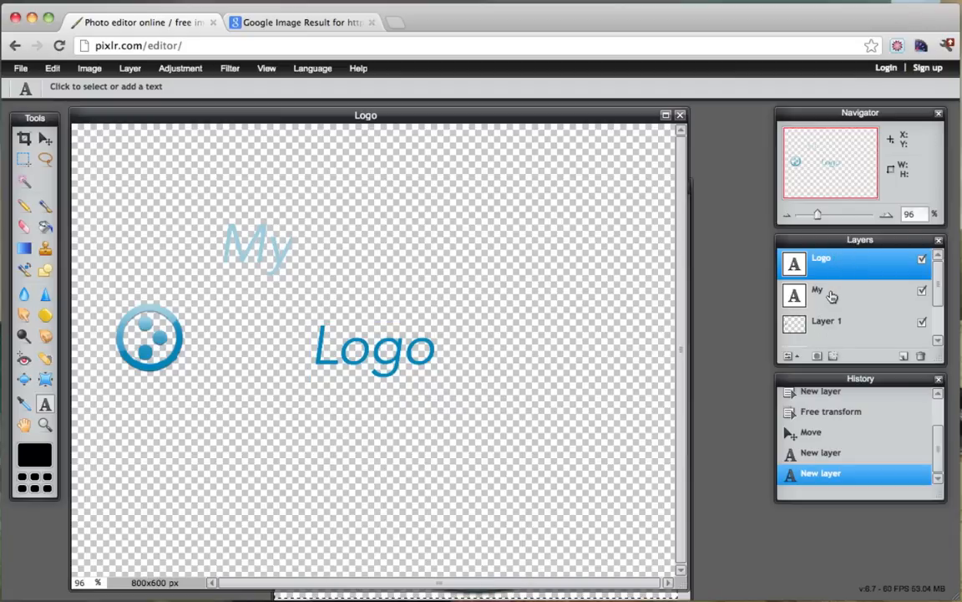
# Step: Move the 'My' layer down beside the circle icon
pyautogui.click(831, 296)
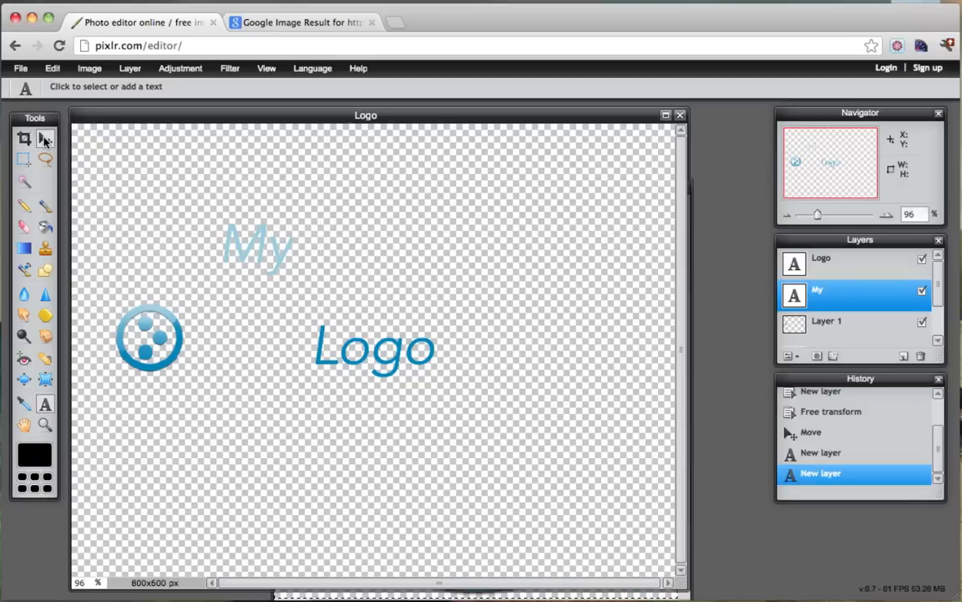
pyautogui.click(45, 138)
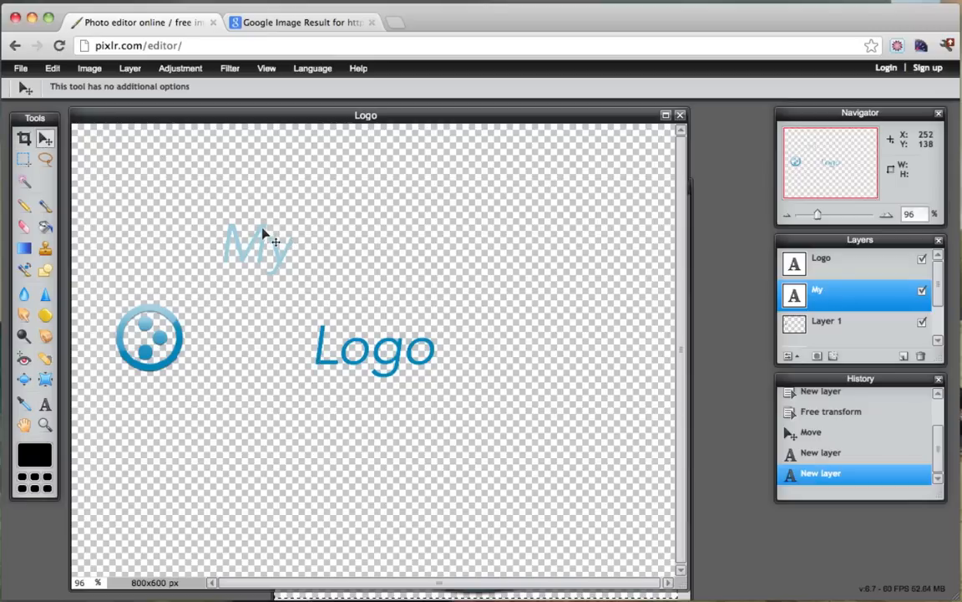
pyautogui.moveTo(263, 235); pyautogui.dragTo(234, 320)
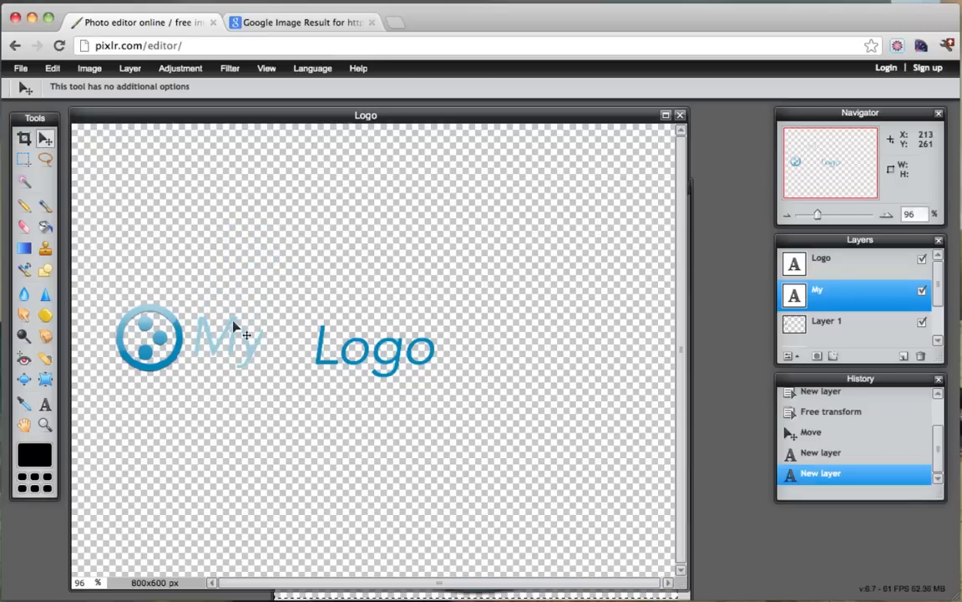
pyautogui.moveTo(237, 327); pyautogui.dragTo(238, 329)
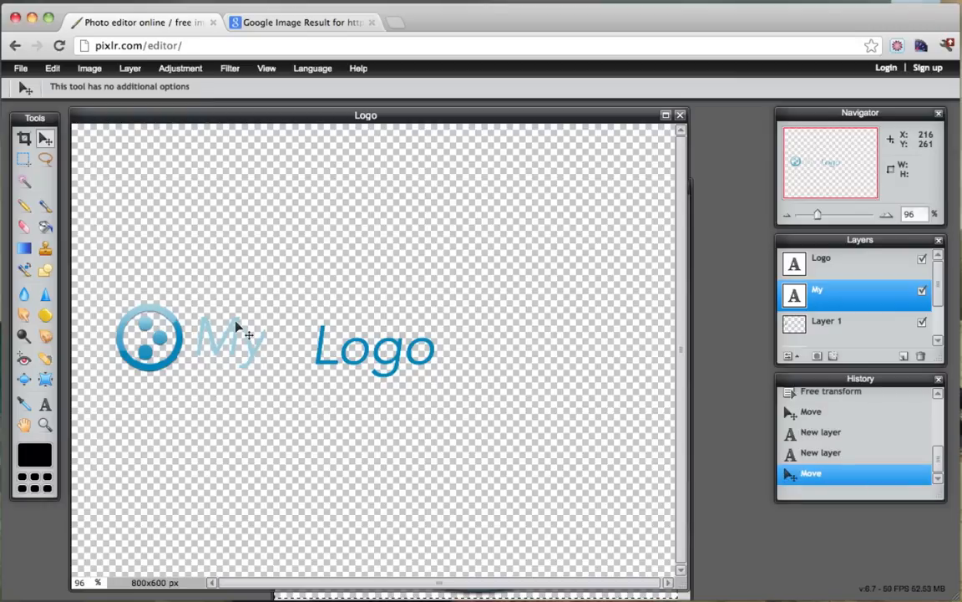
# Step: Move the 'Logo' layer left to sit right after 'My', reading 'MyLogo'
pyautogui.click(836, 267)
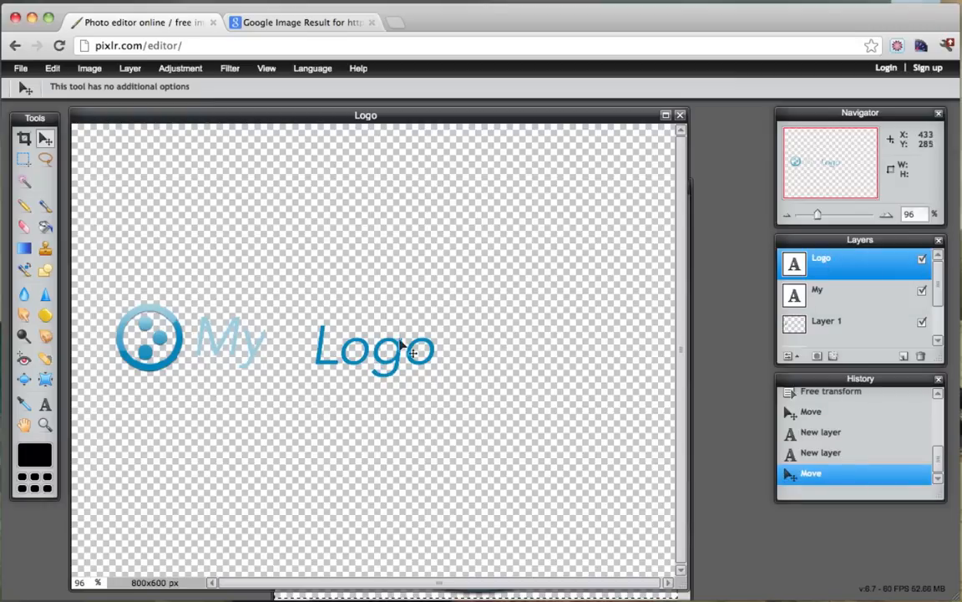
pyautogui.moveTo(389, 355); pyautogui.dragTo(341, 355)
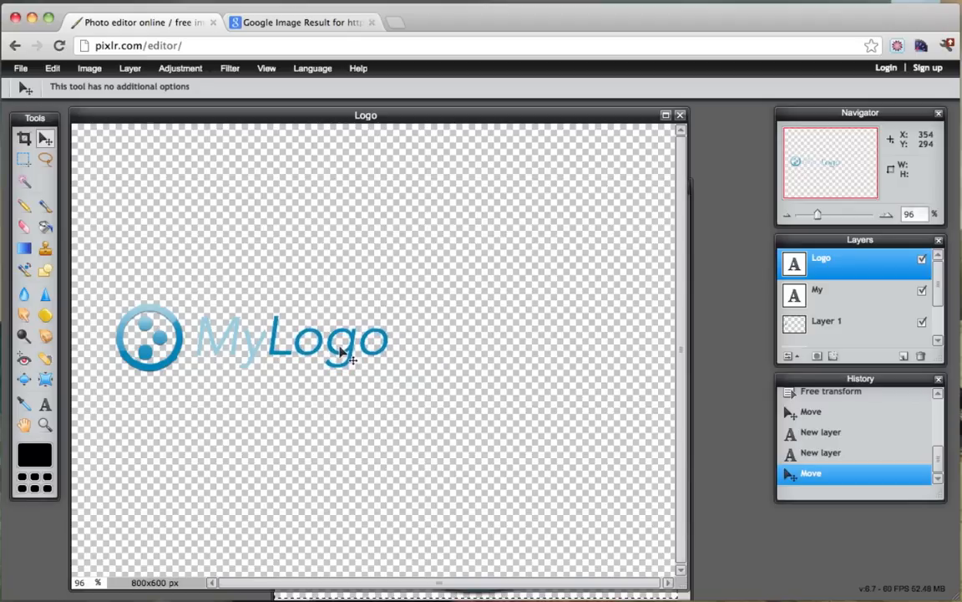
pyautogui.moveTo(341, 355); pyautogui.dragTo(340, 354)
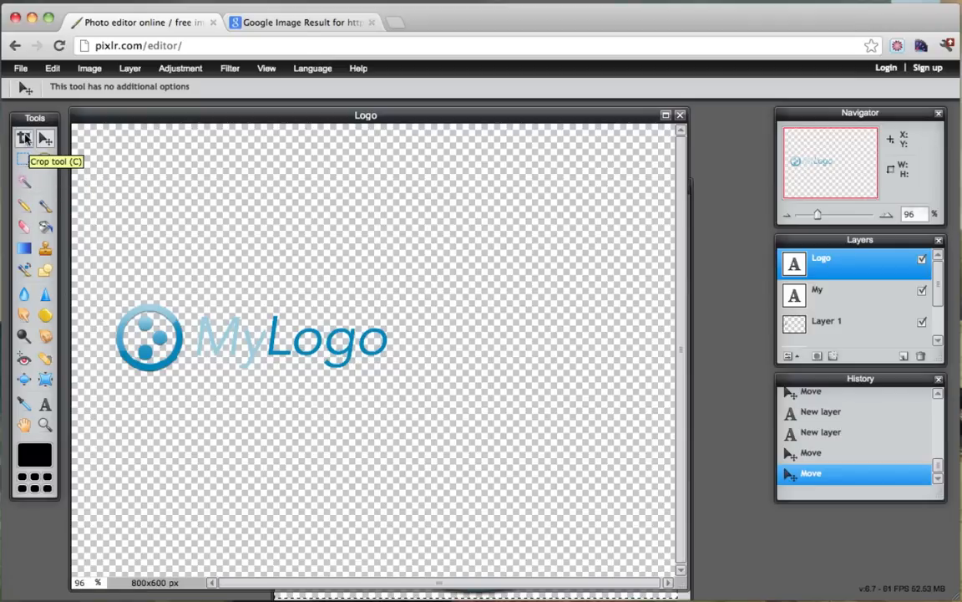
# Step: Crop the canvas tightly around the icon and MyLogo text to 368×108 px
pyautogui.click(24, 140)
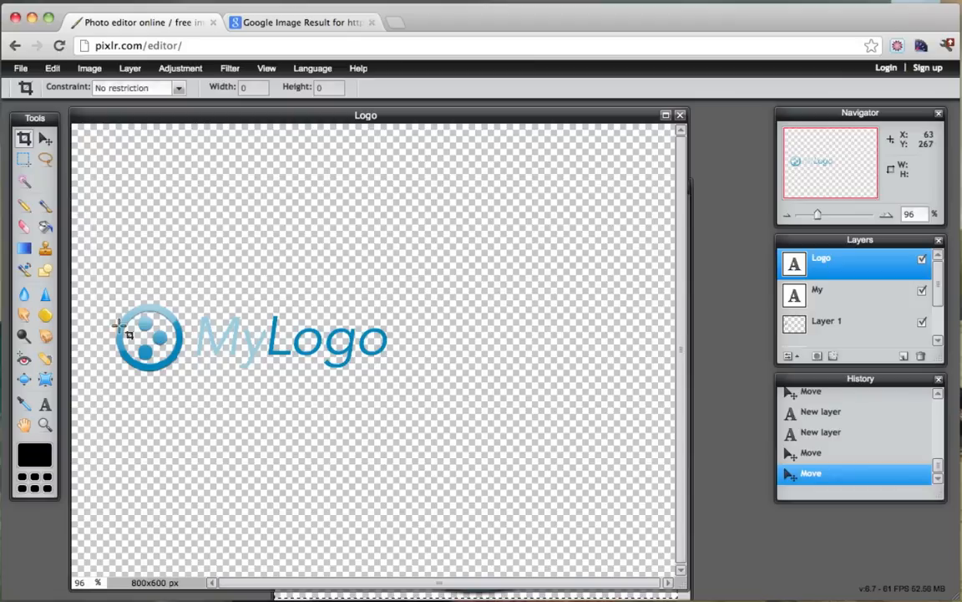
pyautogui.moveTo(102, 291); pyautogui.dragTo(387, 391)
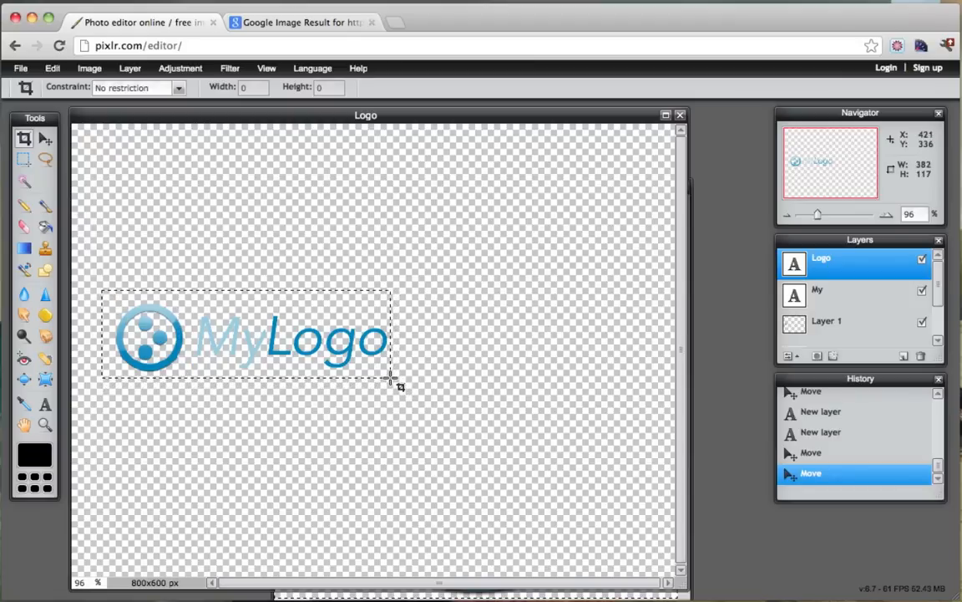
pyautogui.moveTo(387, 391); pyautogui.dragTo(391, 379)
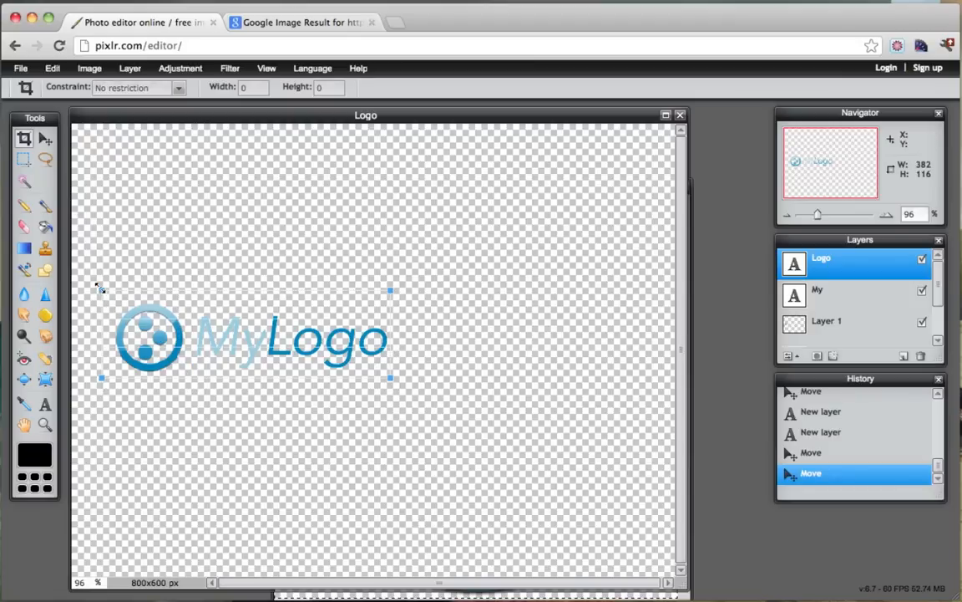
pyautogui.moveTo(99, 286); pyautogui.dragTo(111, 295)
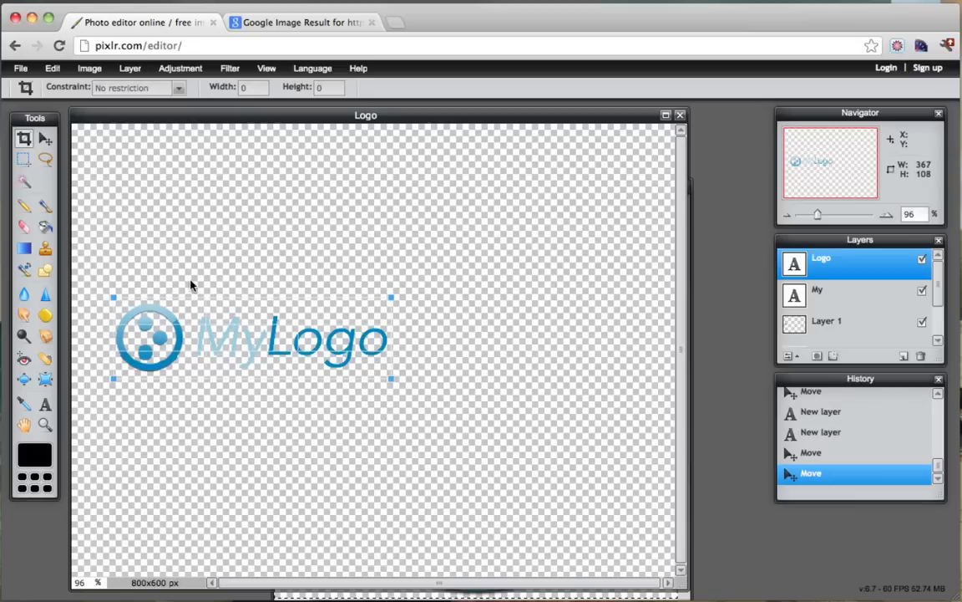
pyautogui.press('Return')
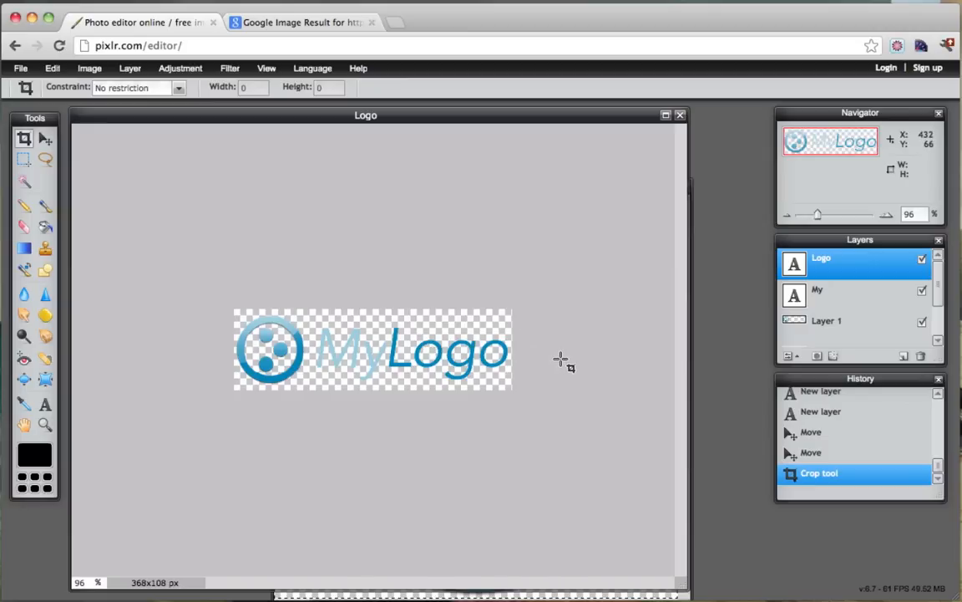
pyautogui.click(230, 70)
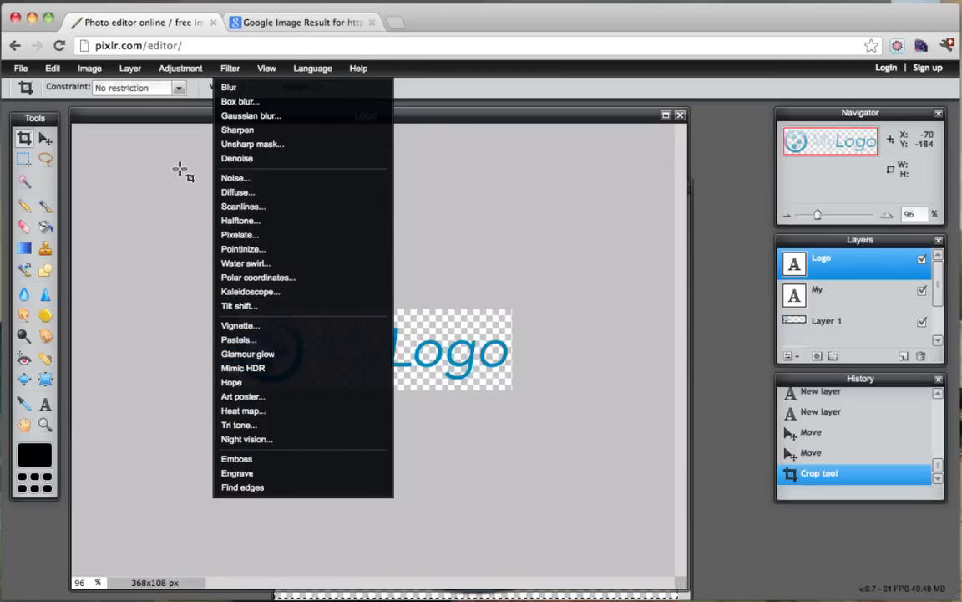
pyautogui.click(189, 118)
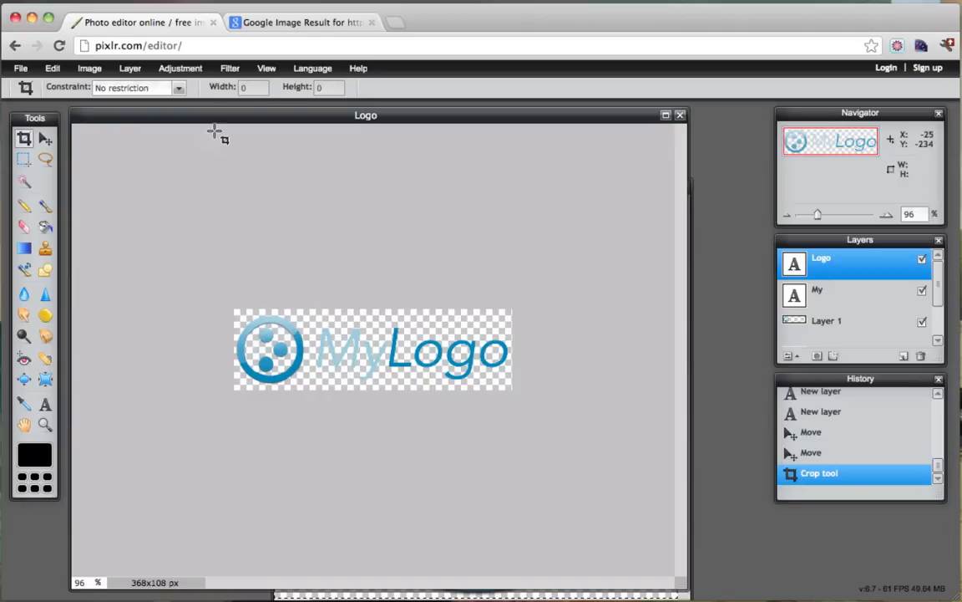
# Step: Save the image in PNG format to keep the background transparent
pyautogui.click(25, 72)
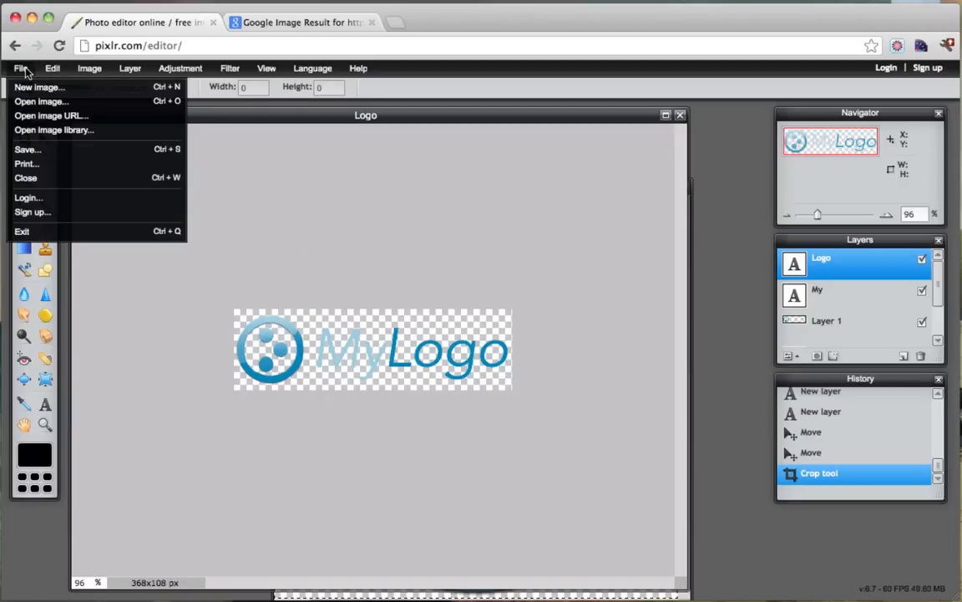
pyautogui.click(60, 158)
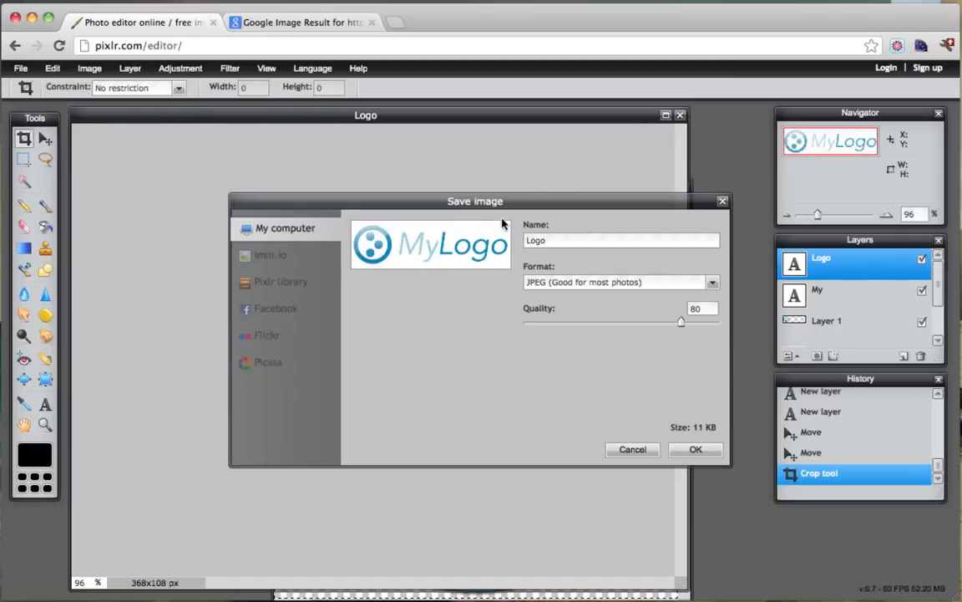
pyautogui.click(712, 284)
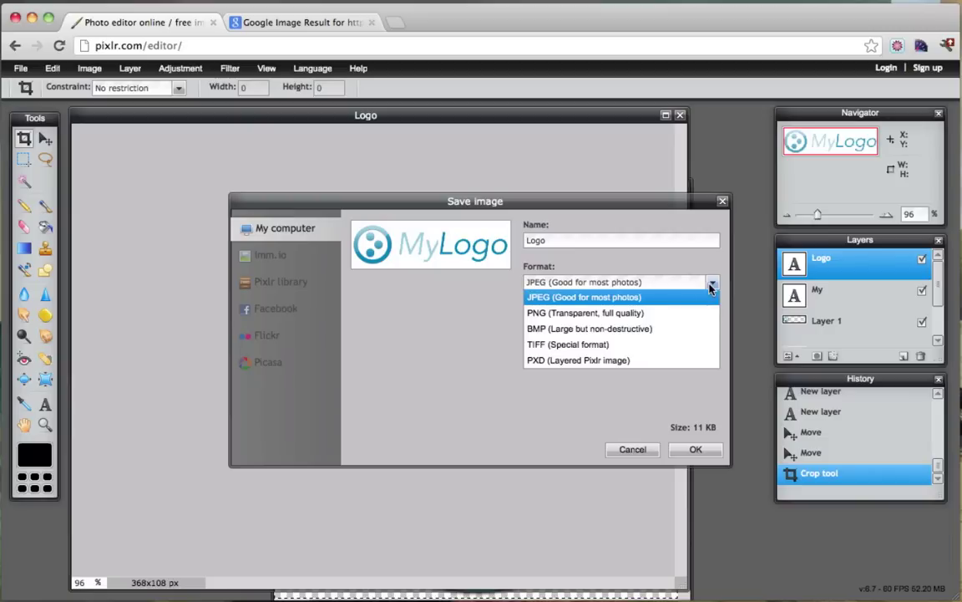
pyautogui.click(635, 314)
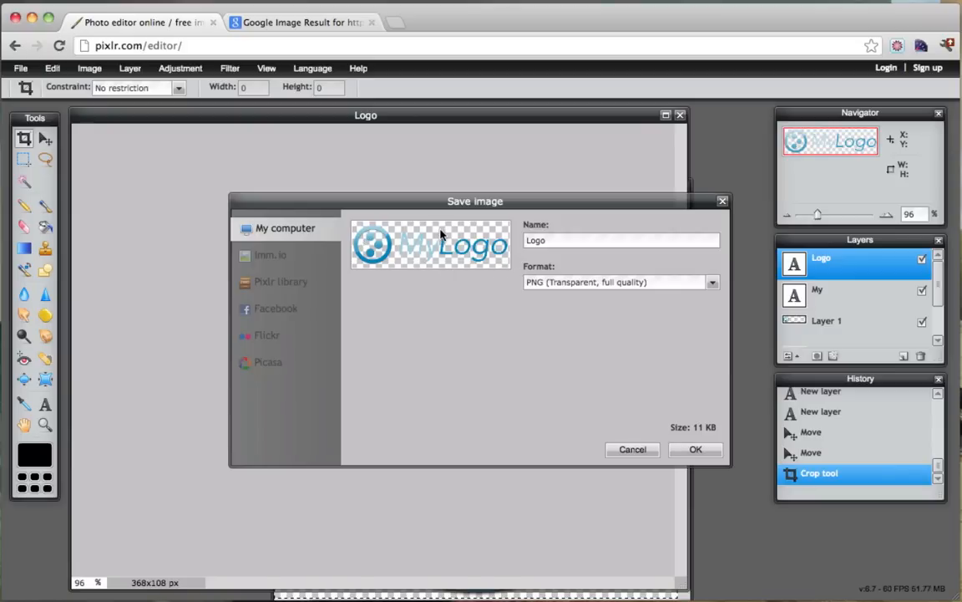
pyautogui.click(691, 451)
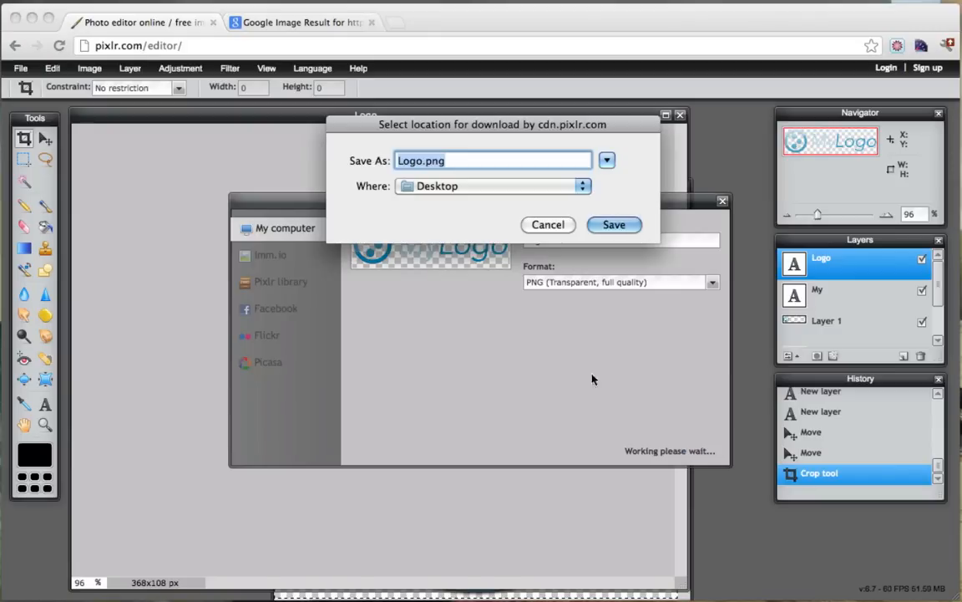
# Step: Name the download MyLogo.png and save it to the Desktop
pyautogui.click(399, 163)
pyautogui.write('My')
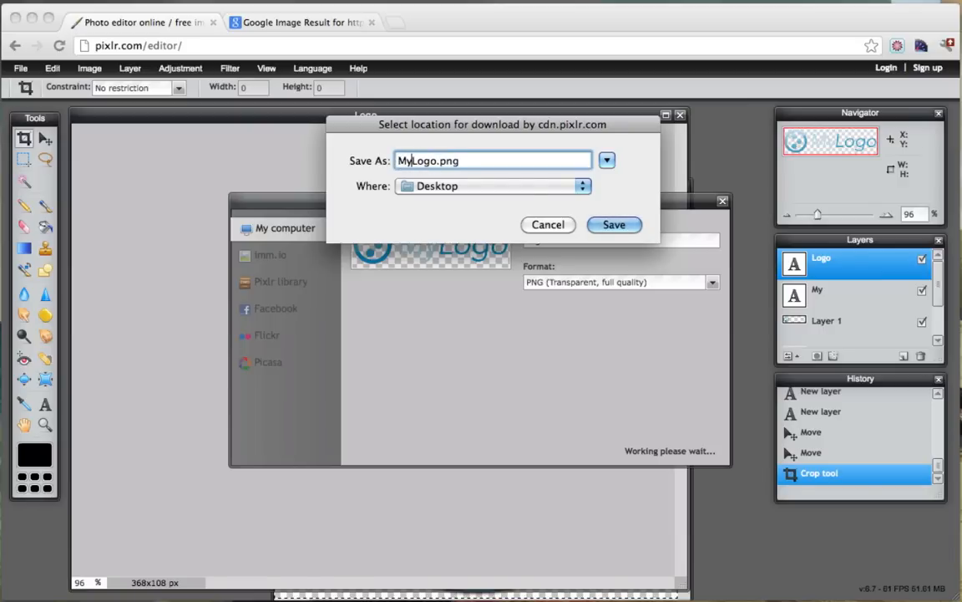
pyautogui.click(614, 226)
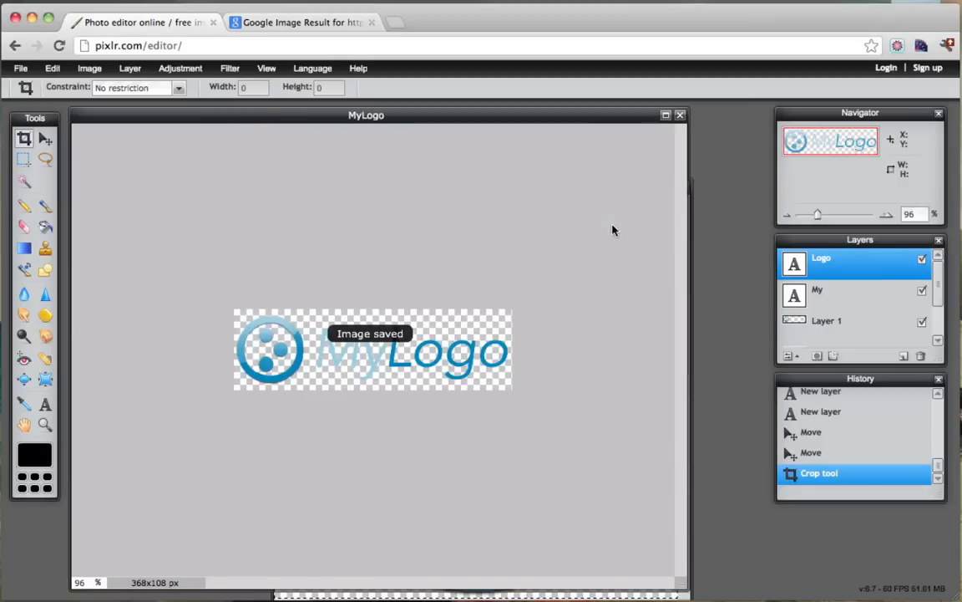
pyautogui.click(309, 25)
pyautogui.click(248, 47)
pyautogui.write('www')
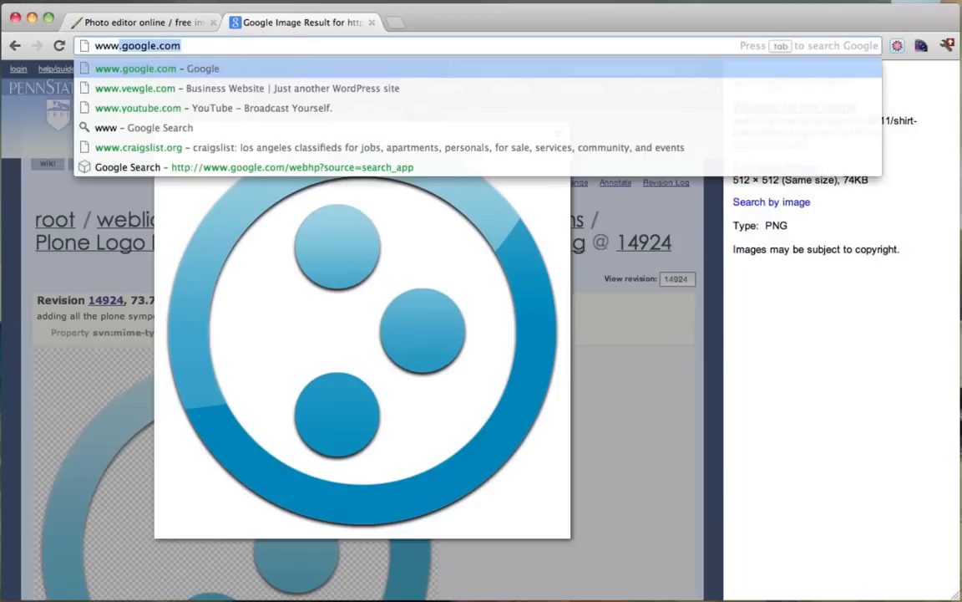
pyautogui.write('.vewgle.')
pyautogui.press('Return')
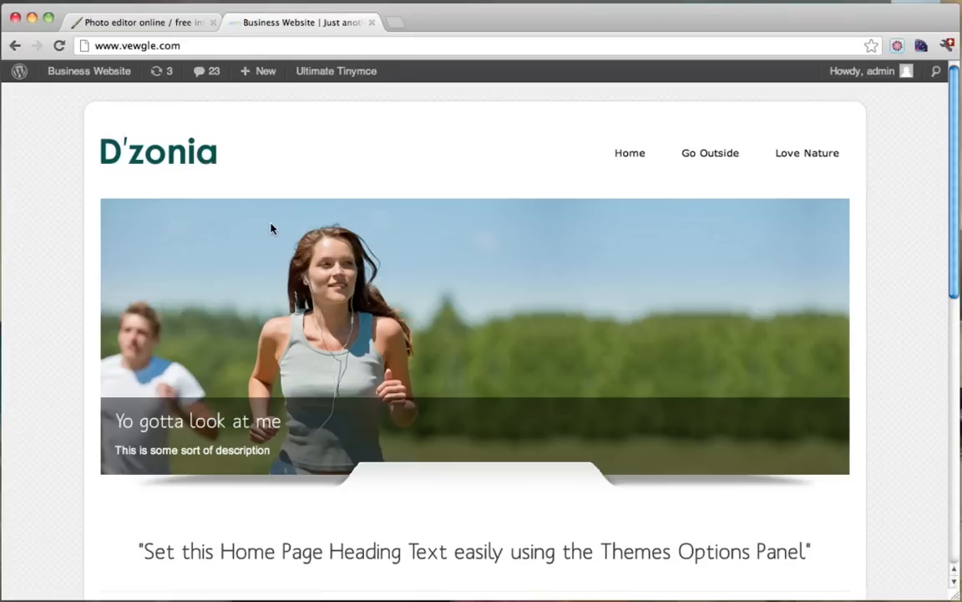
pyautogui.scroll(-3, 327, 266)
pyautogui.scroll(3, 326, 266)
pyautogui.moveTo(88, 71)
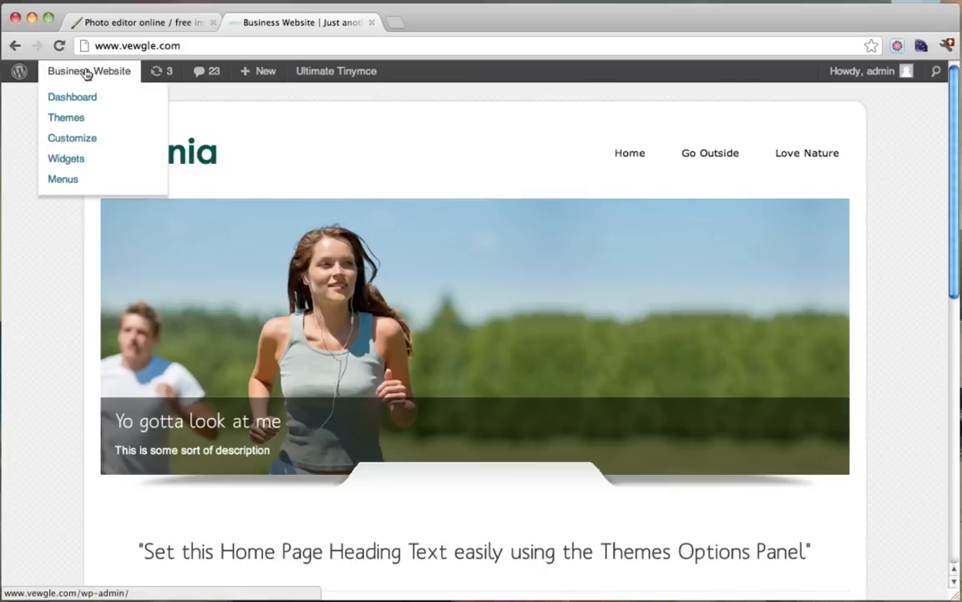
pyautogui.click(80, 100)
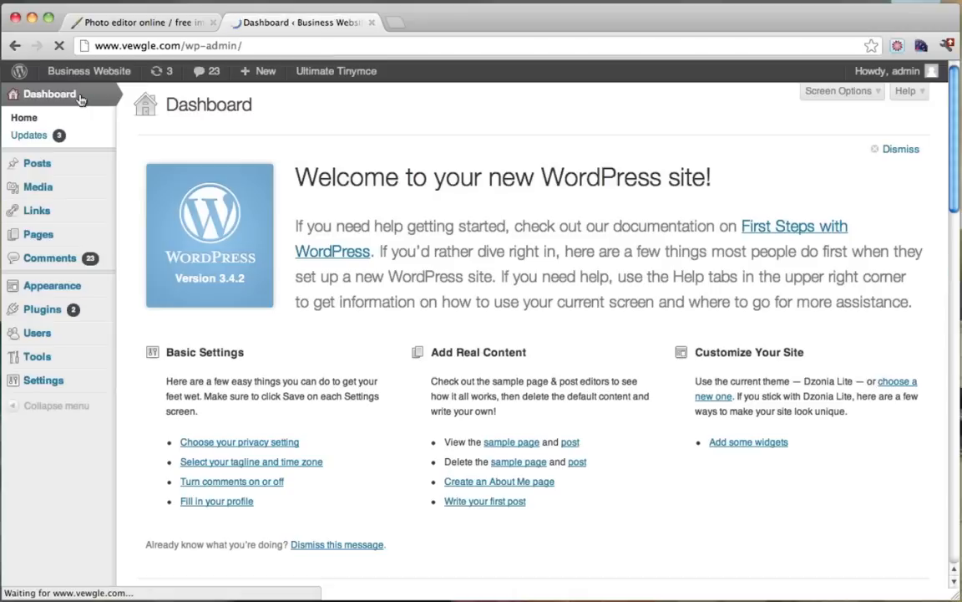
pyautogui.moveTo(52, 285)
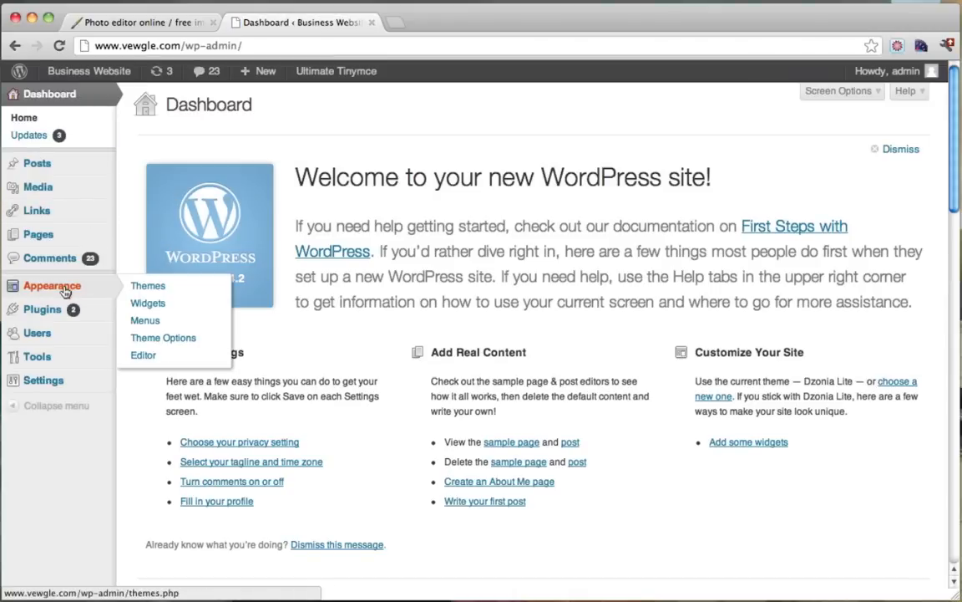
pyautogui.click(176, 343)
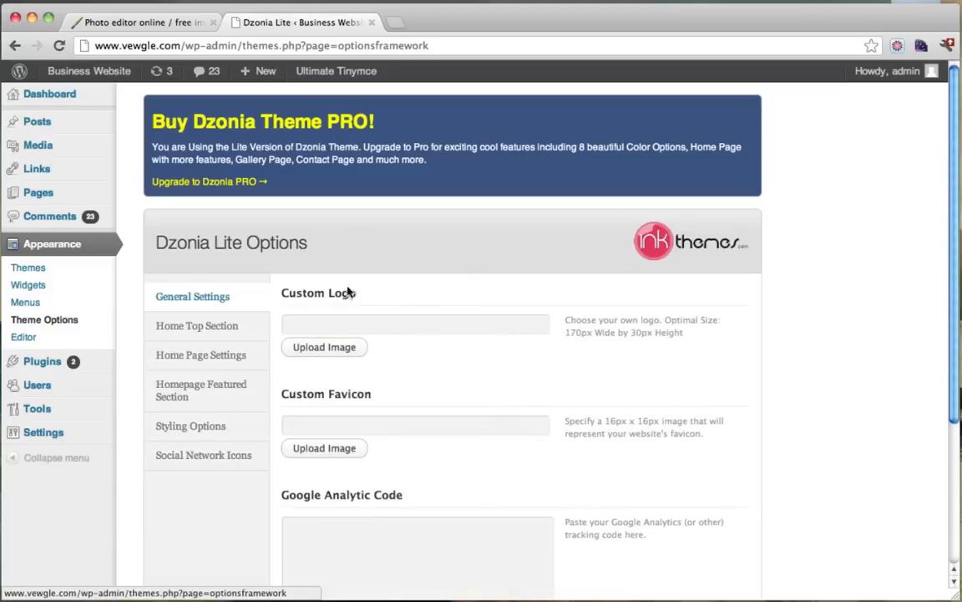
# Step: Upload MyLogo.png from the Desktop as the Custom Logo and save all changes
pyautogui.click(323, 348)
pyautogui.scroll(-1, 435, 181)
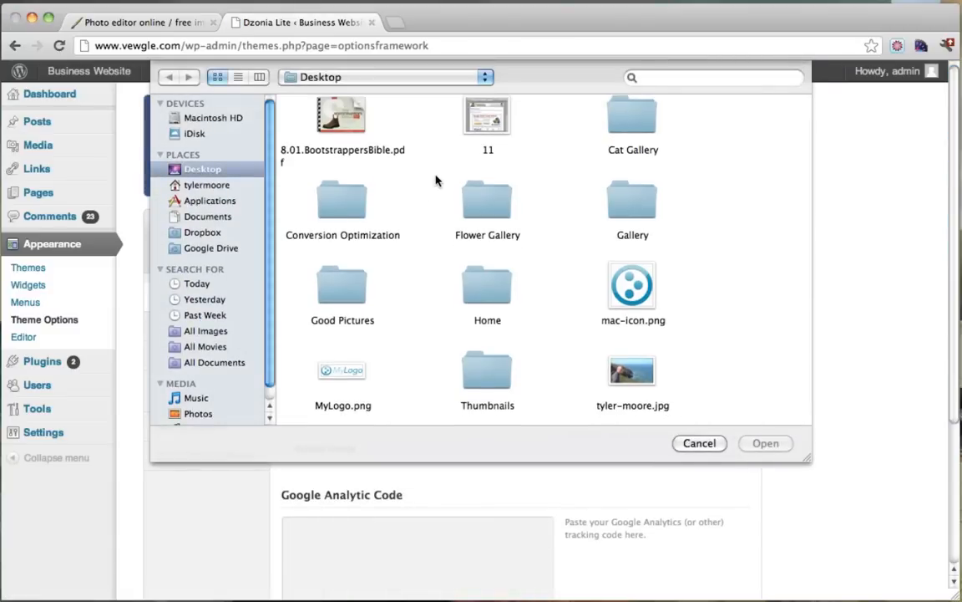
pyautogui.click(347, 374)
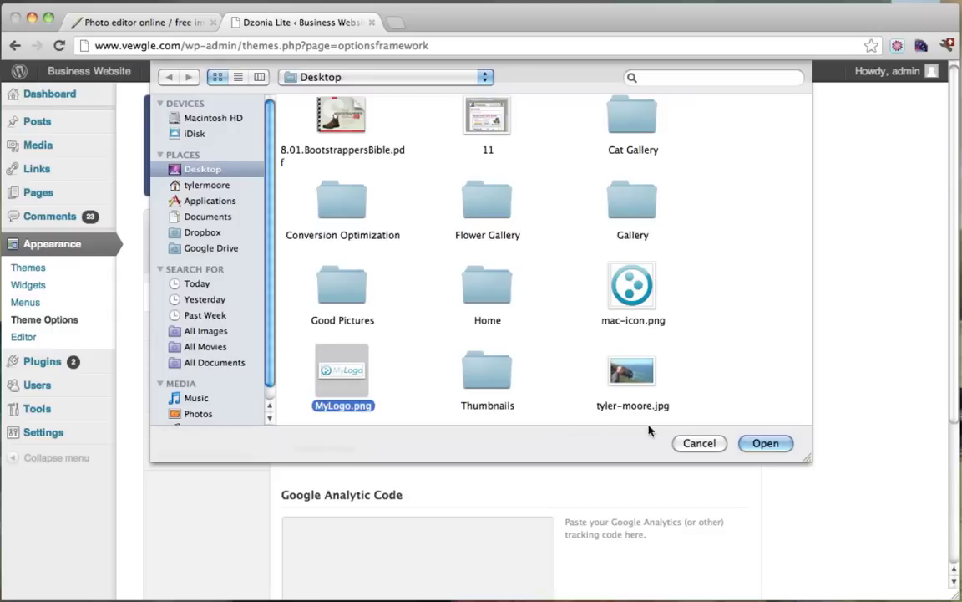
pyautogui.click(766, 443)
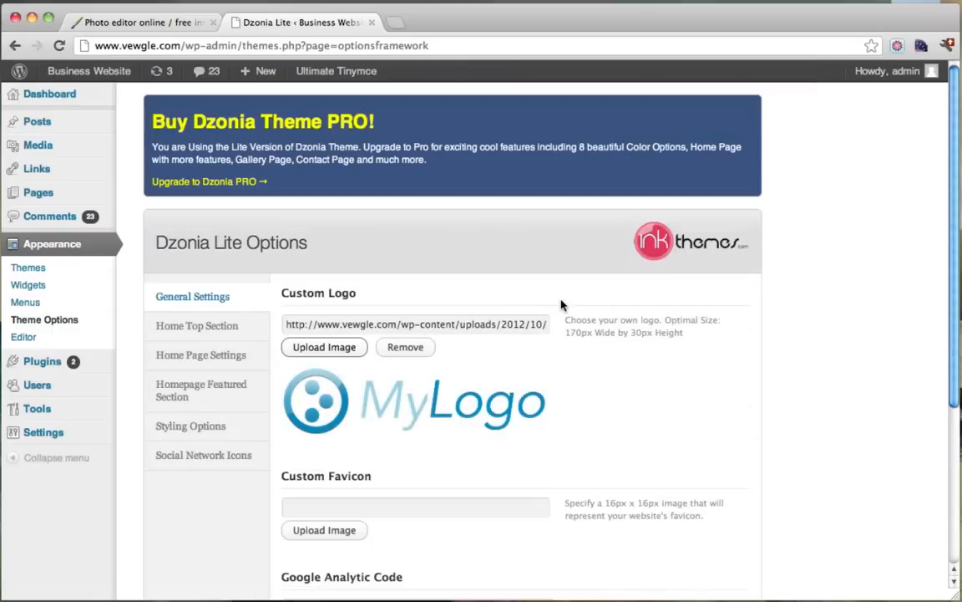
pyautogui.scroll(-3, 561, 305)
pyautogui.scroll(-3, 562, 305)
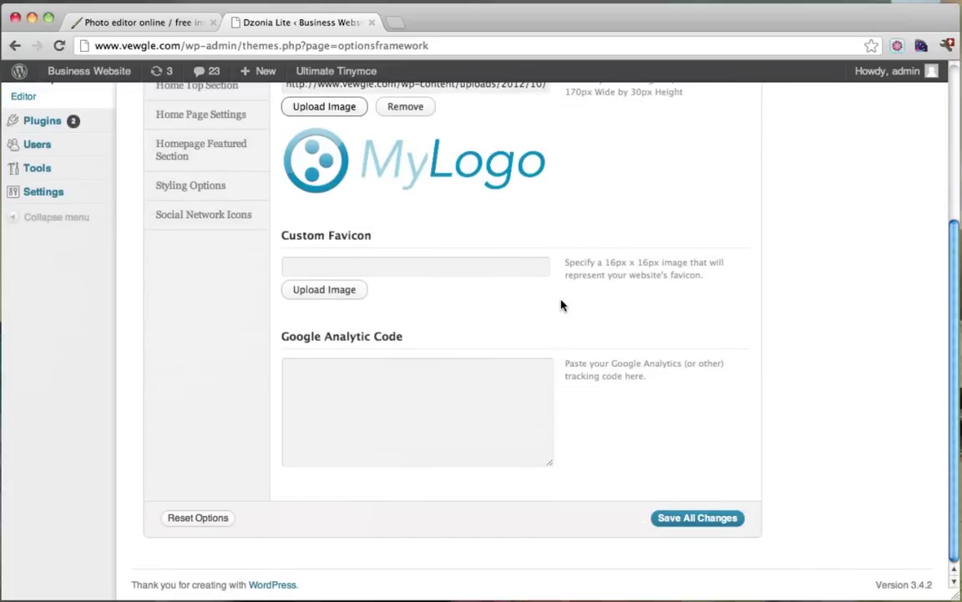
pyautogui.click(688, 516)
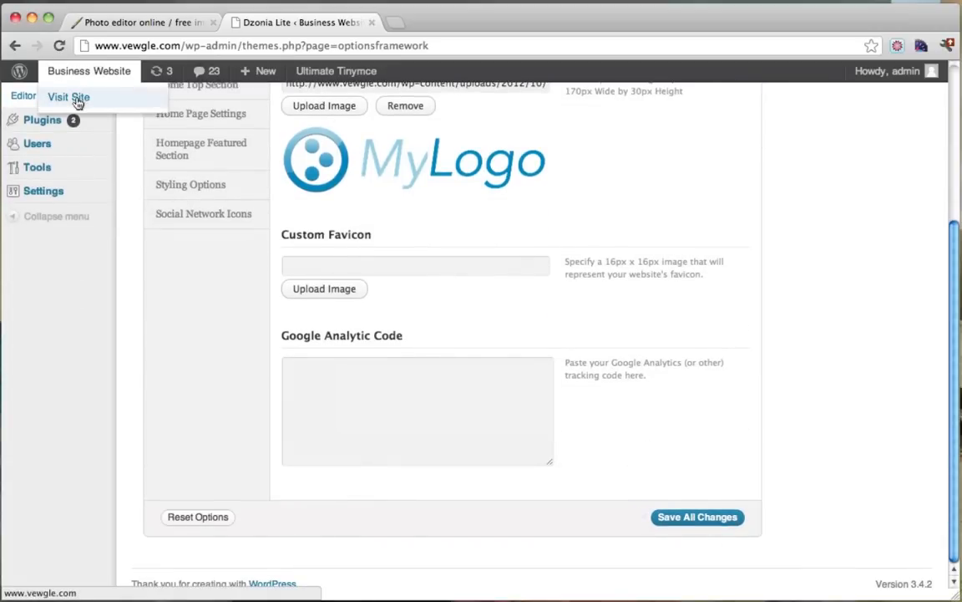
# Step: Visit the site's front page to see MyLogo in the header
pyautogui.click(71, 97)
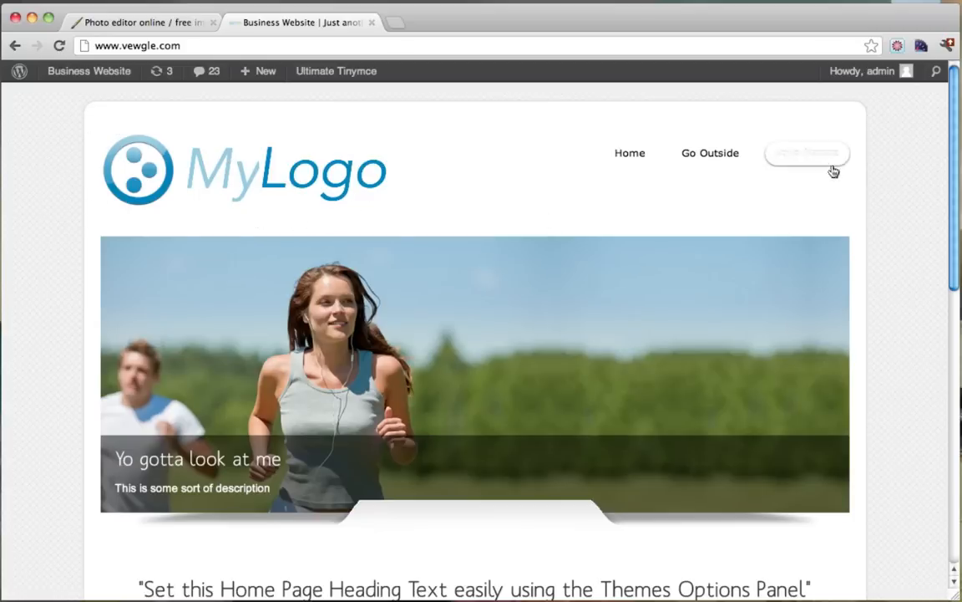
# Step: Inspect the header, set div.body_wrapper's background to #3ee, and close DevTools
pyautogui.rightClick(428, 163)
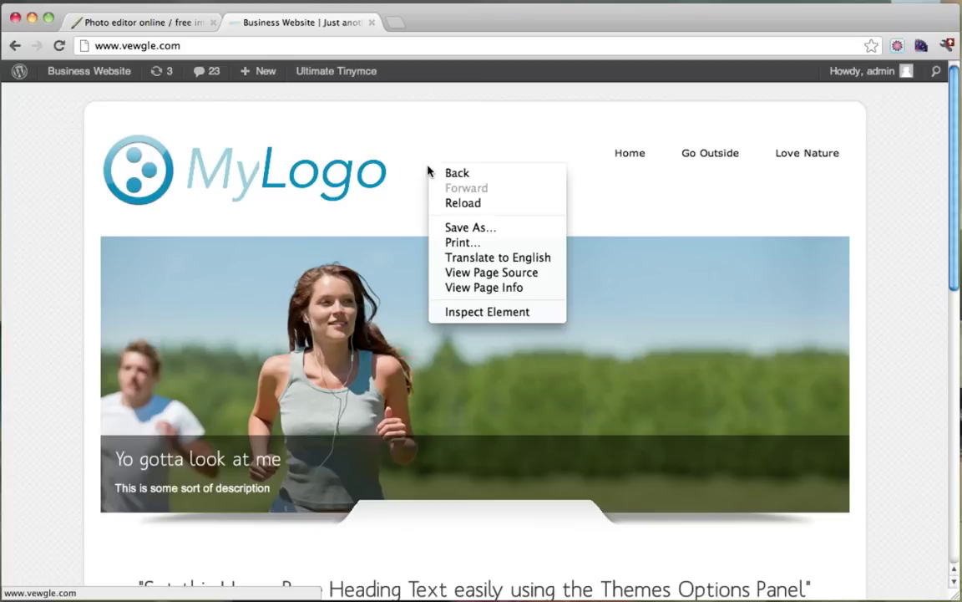
pyautogui.click(490, 311)
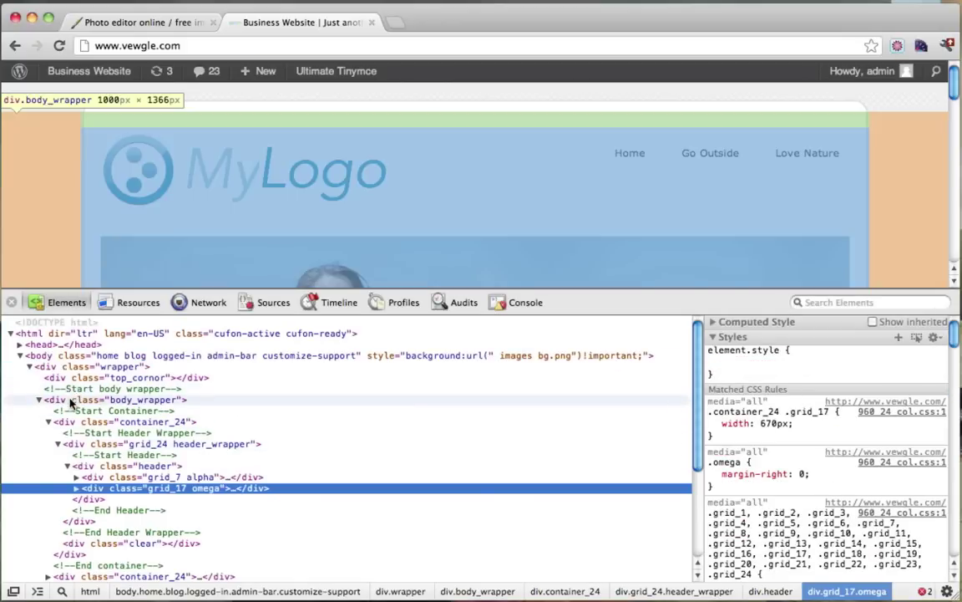
pyautogui.click(71, 399)
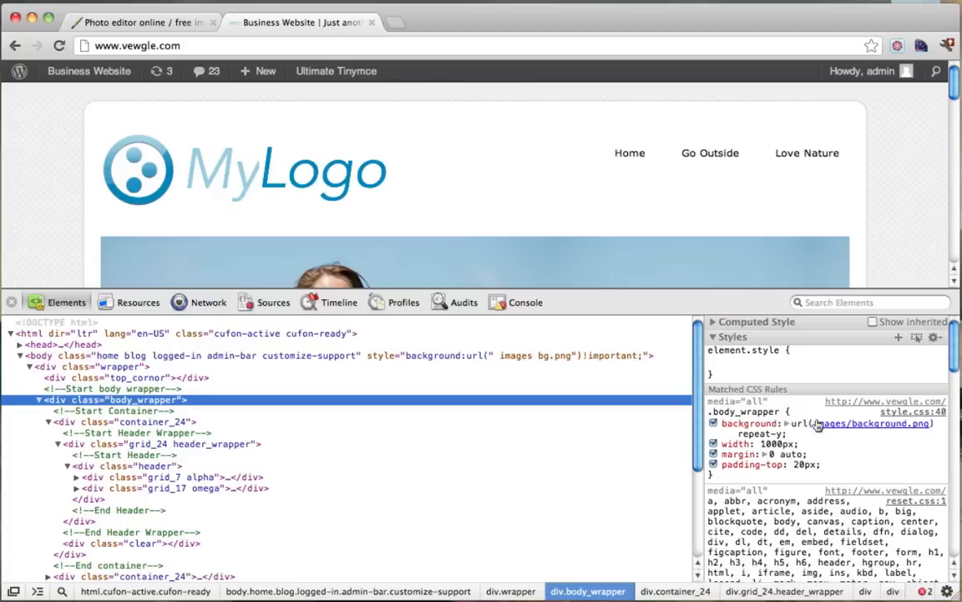
pyautogui.click(799, 423)
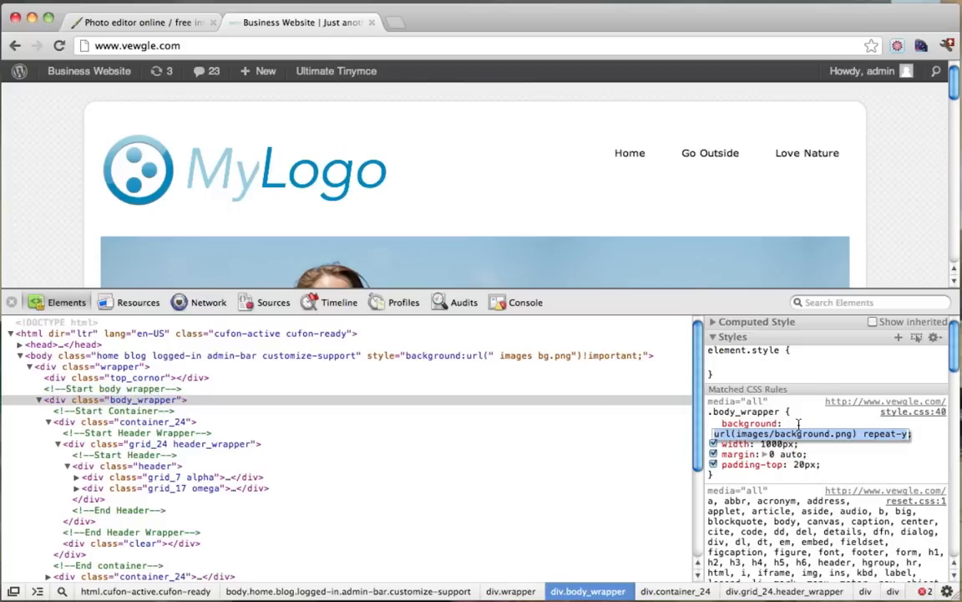
pyautogui.write('#000;')
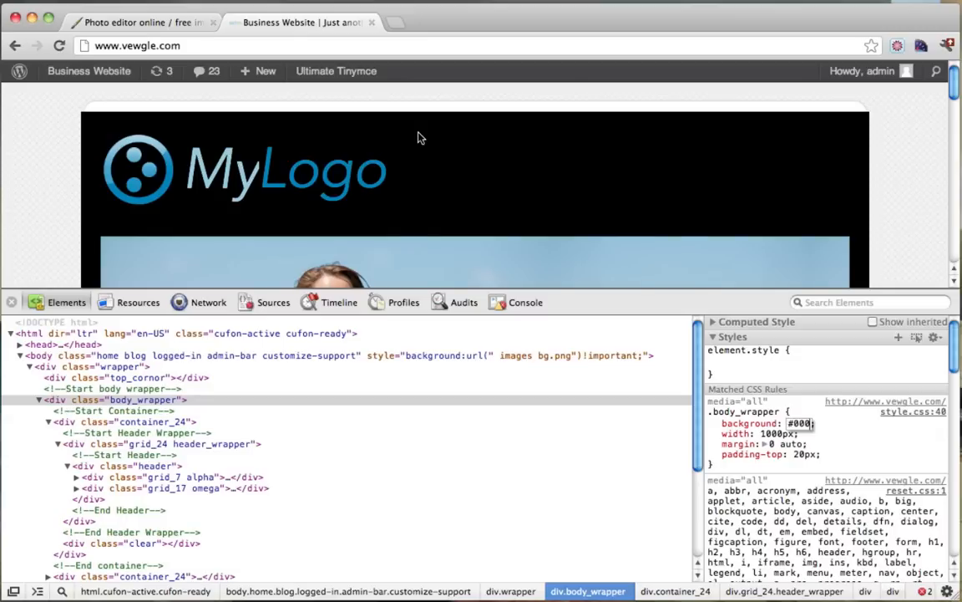
pyautogui.press('BackSpace')
pyautogui.write('#3')
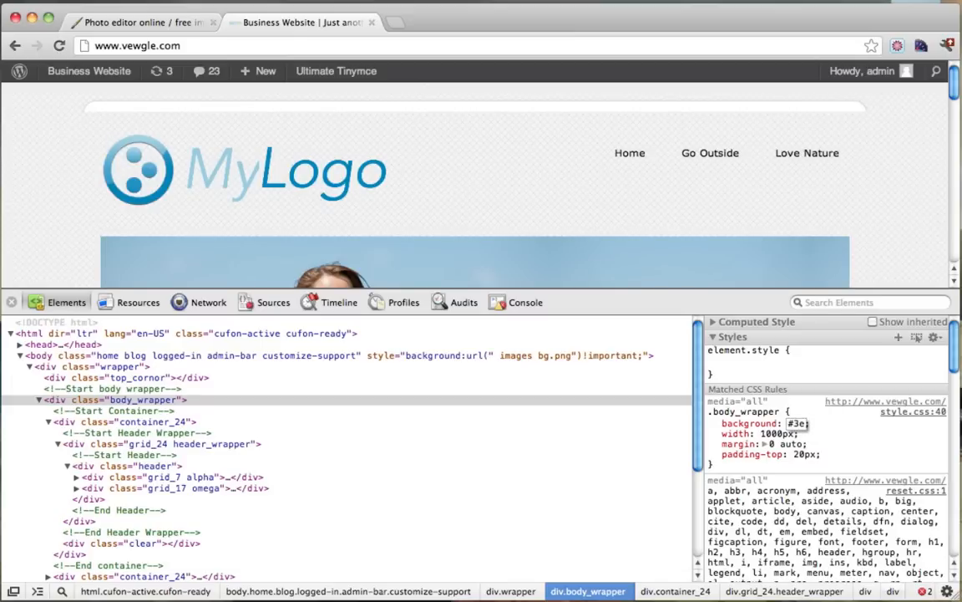
pyautogui.write('e')
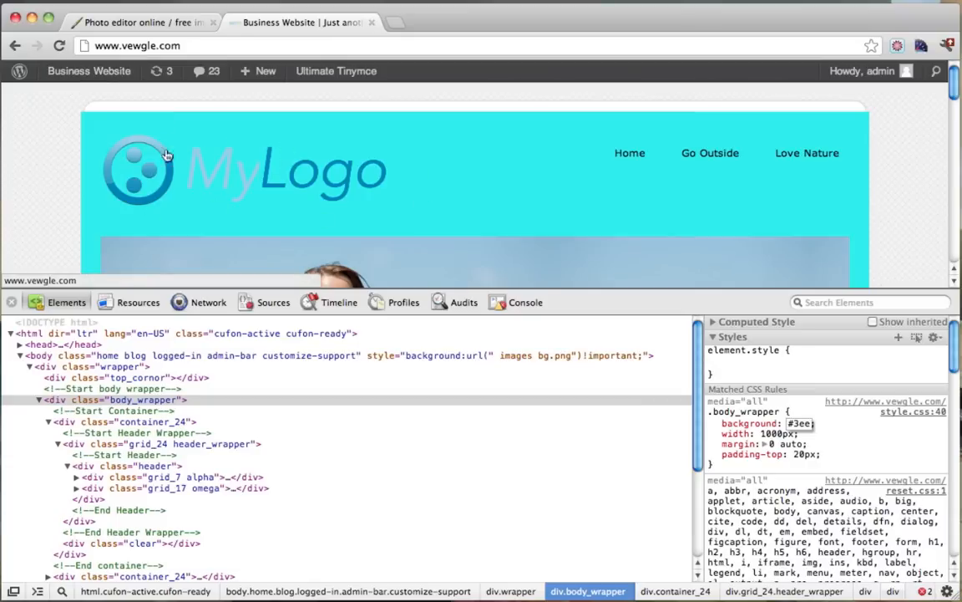
pyautogui.click(12, 302)
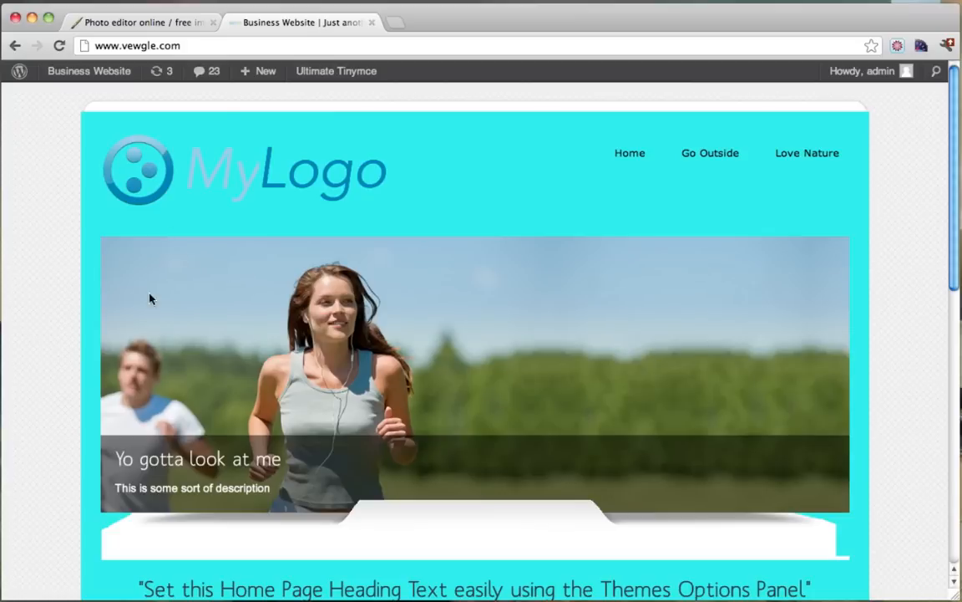
# Step: Switch back to the Pixlr Photo editor tab showing the MyLogo image
pyautogui.click(153, 22)
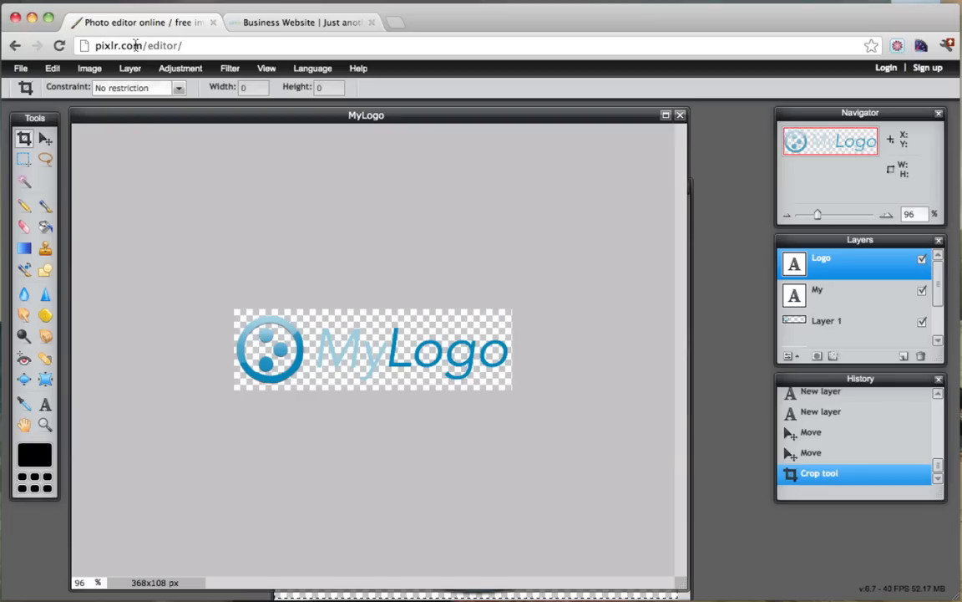